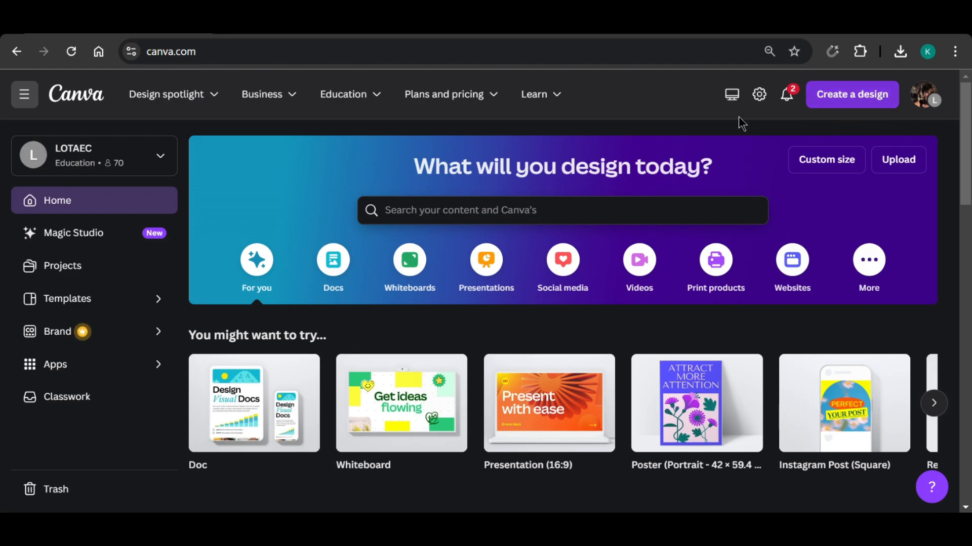
Create a new blank YouTube Video (1080p) design.
click(873, 101)
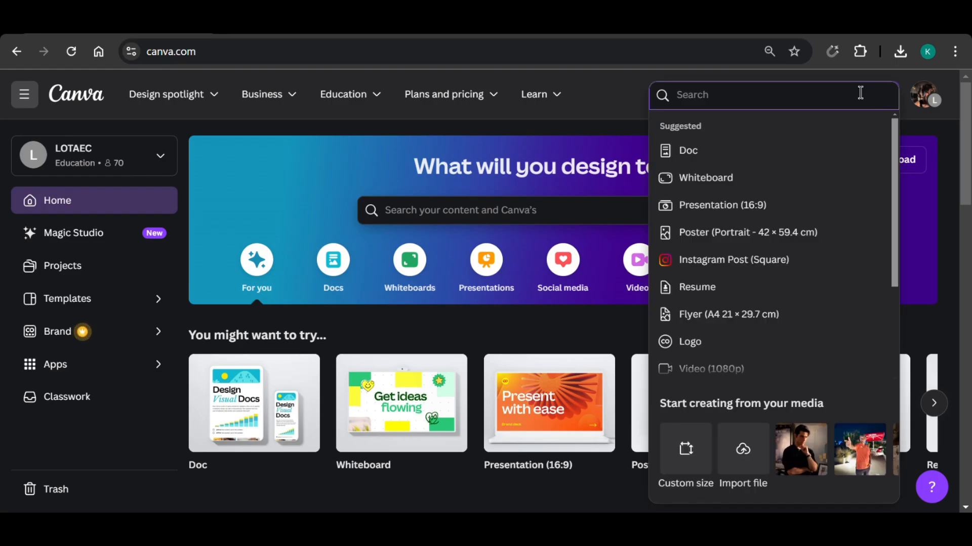
text(youtube video)
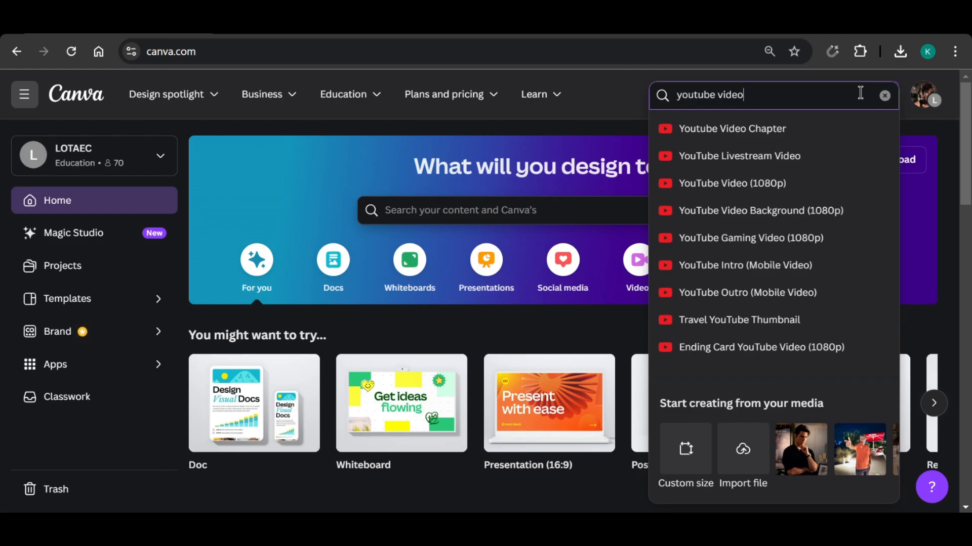
click(793, 184)
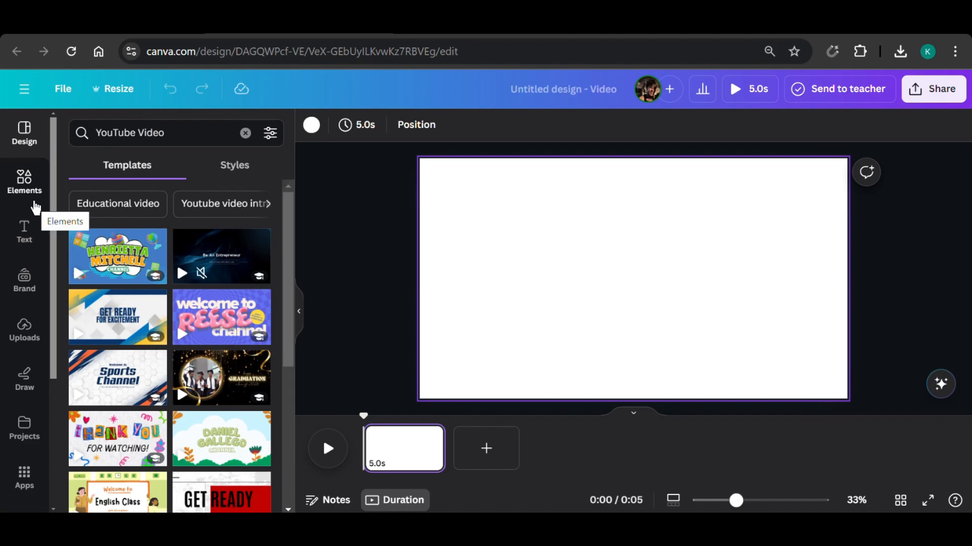
Search the elements for "room" and add the purple room graphic with two windows and a wooden floor.
click(27, 187)
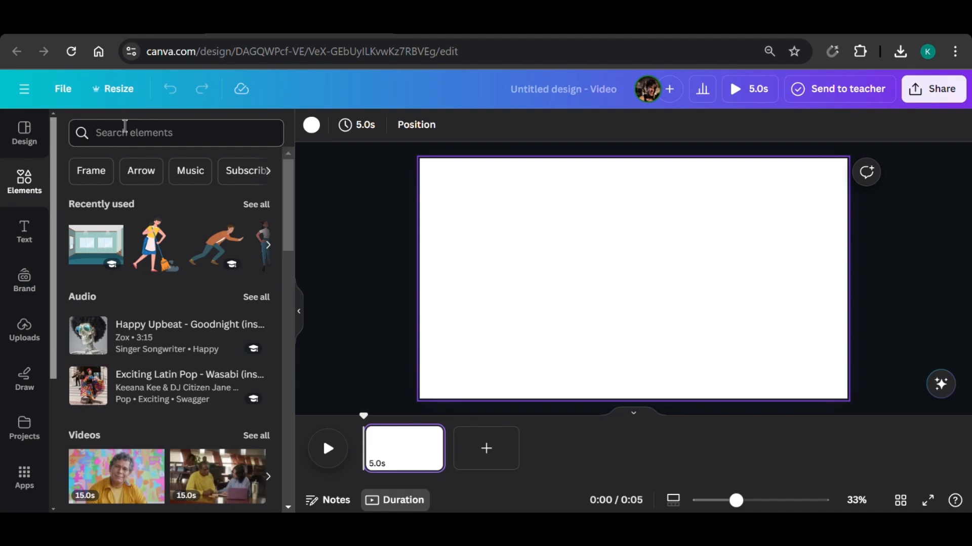
click(153, 133)
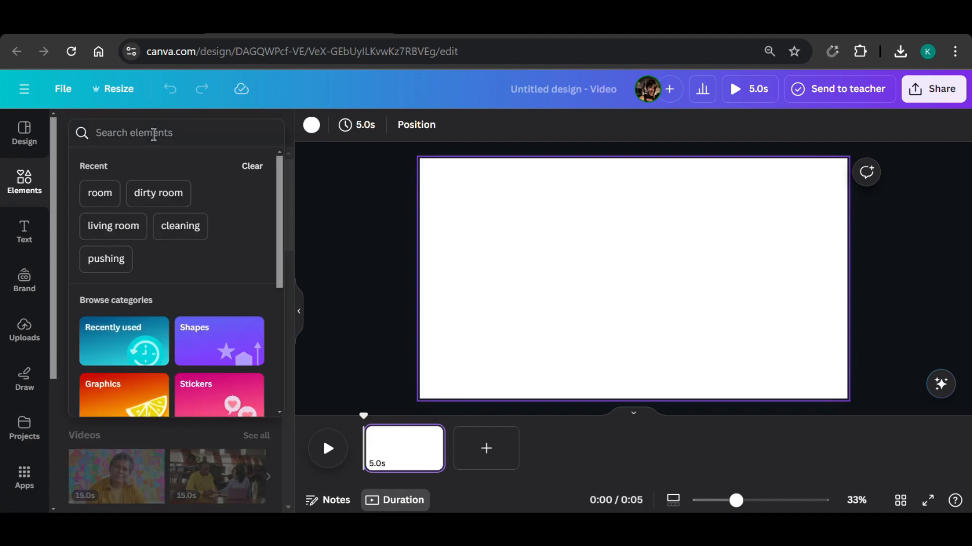
text(room)
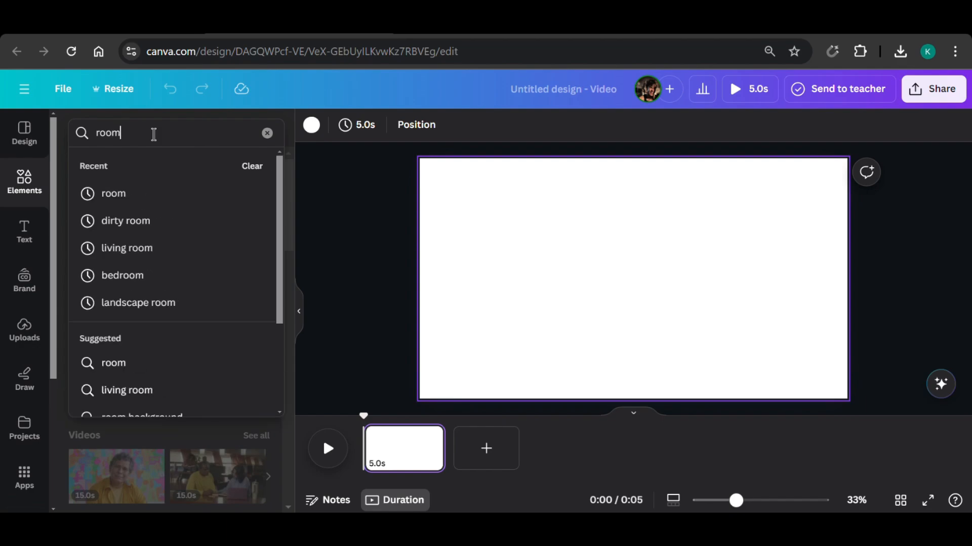
key(Return)
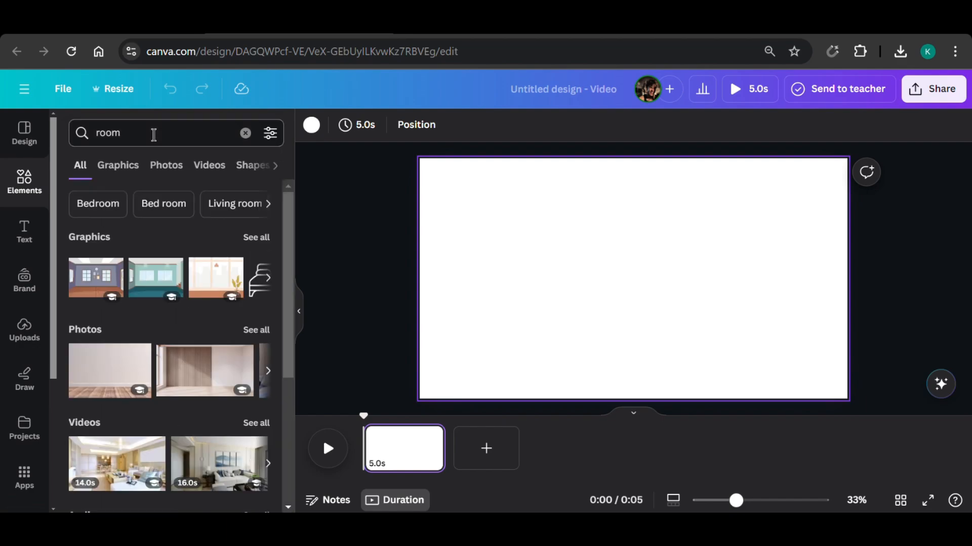
click(83, 289)
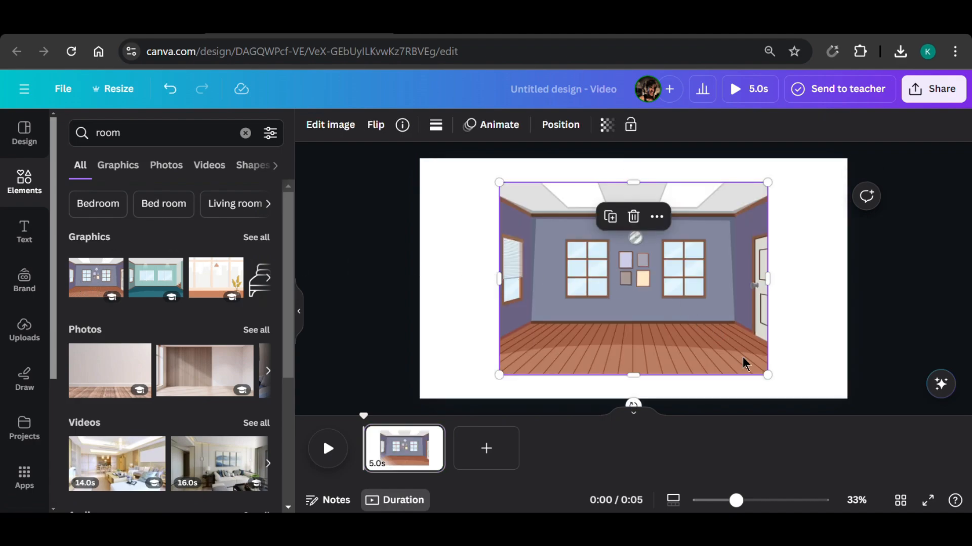
Enlarge the room graphic to fill the whole page and shift it slightly up so more of the floor shows.
drag(767, 375, 862, 422)
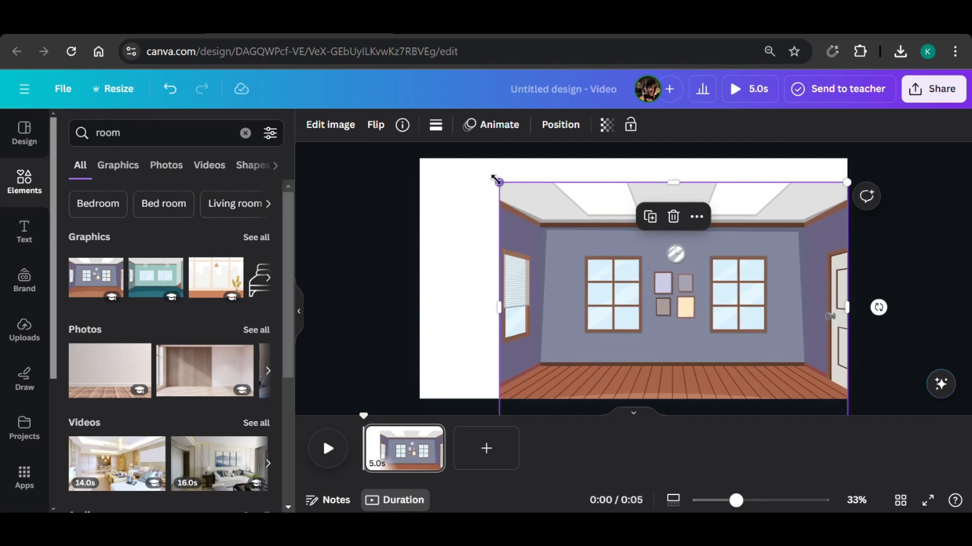
drag(496, 180, 415, 141)
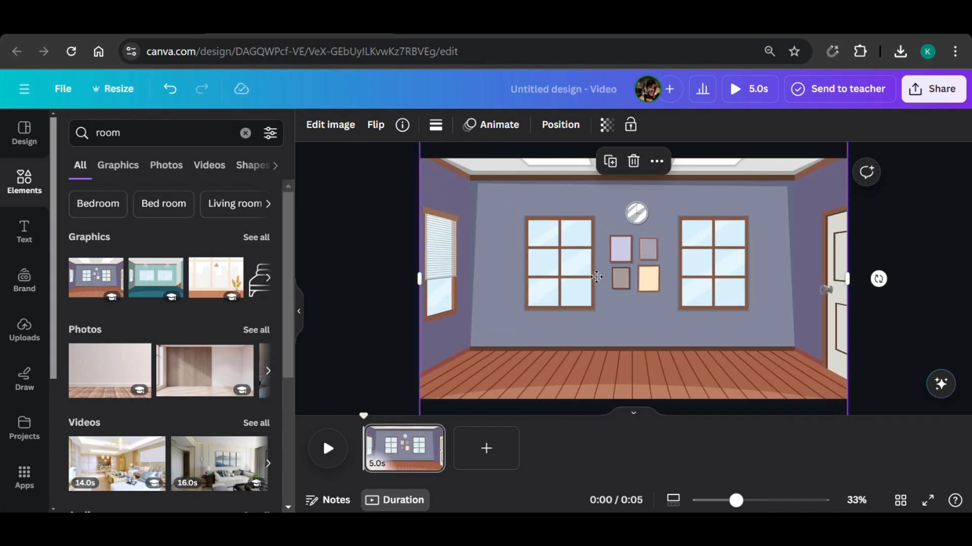
drag(597, 277, 597, 263)
click(384, 322)
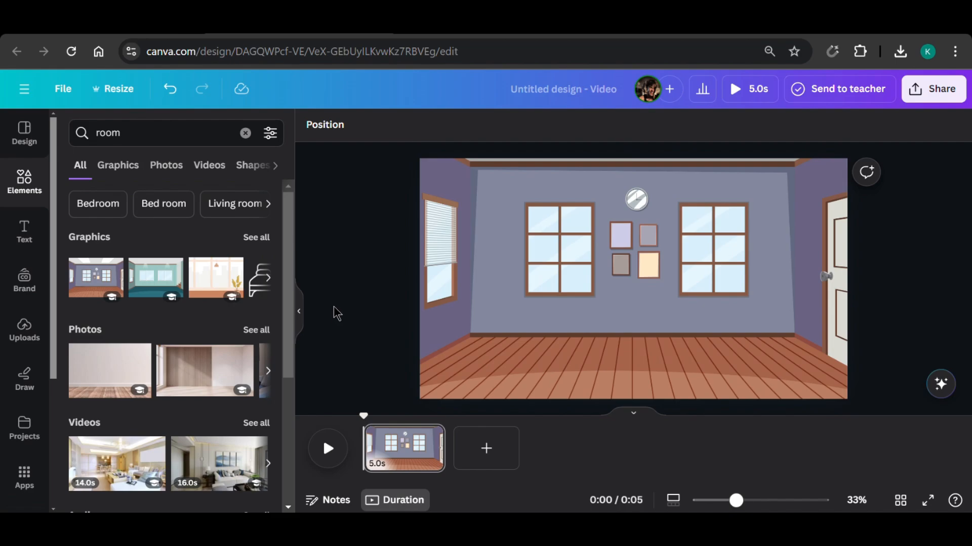
Search the graphics for "cupboard" and look through the results for one that suits the room.
click(177, 132)
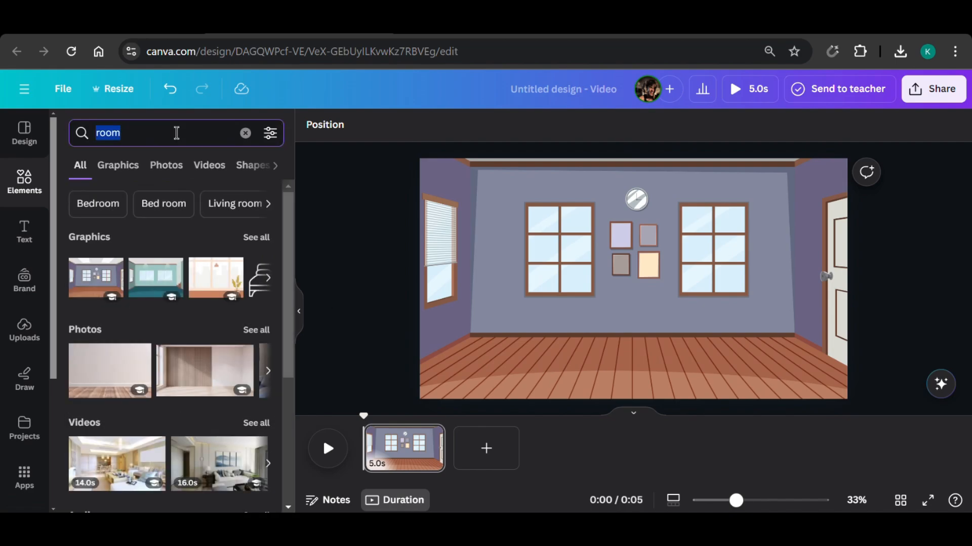
text(cu)
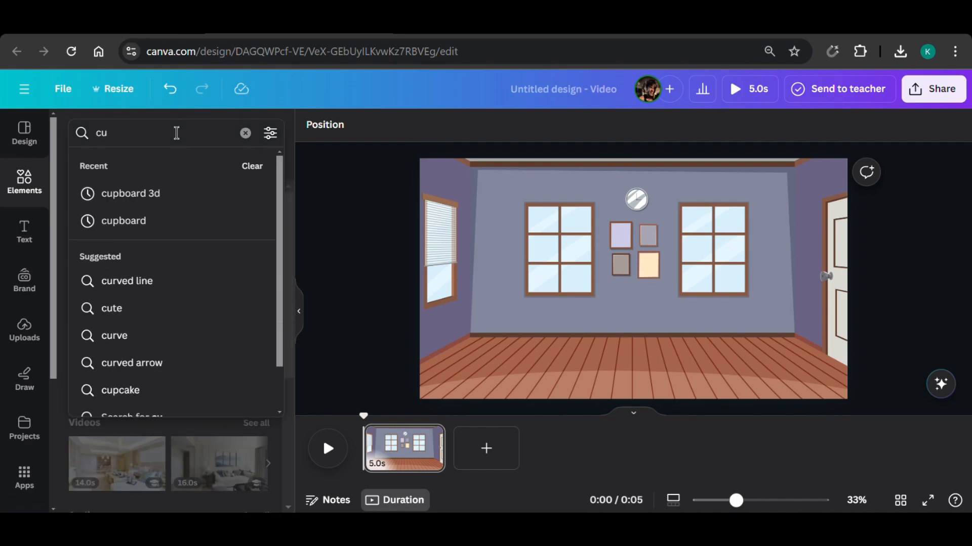
text(pboard)
key(Return)
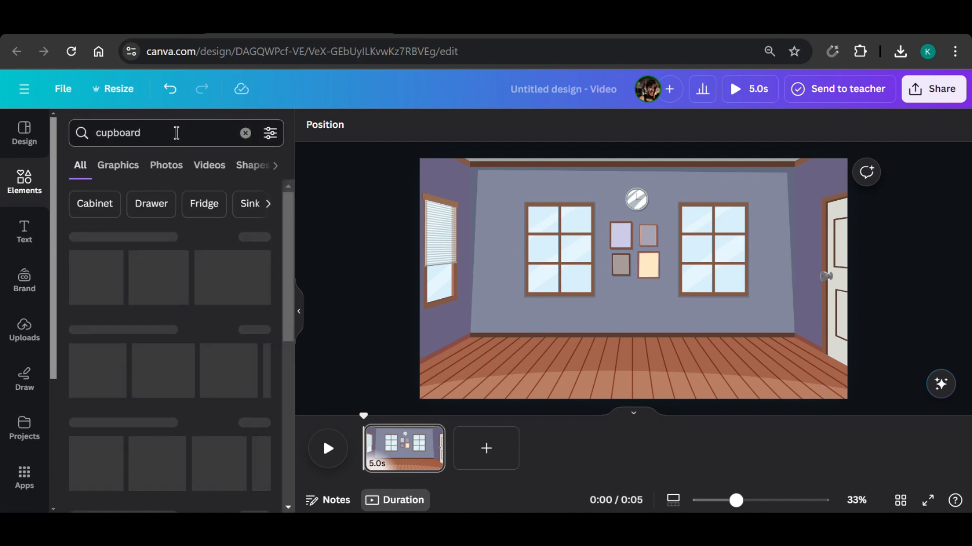
click(126, 170)
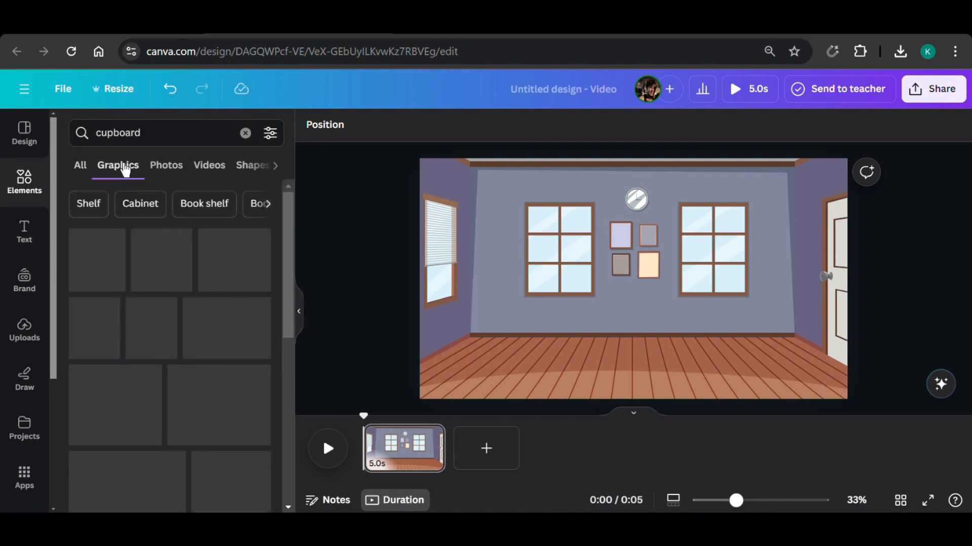
scroll(135, 282, down, 5)
scroll(135, 281, down, 10)
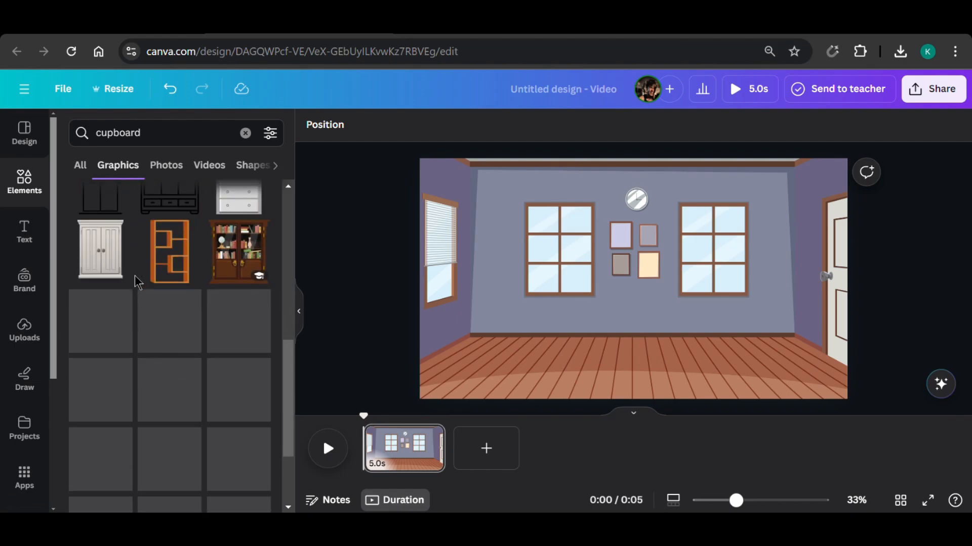
scroll(136, 282, down, 10)
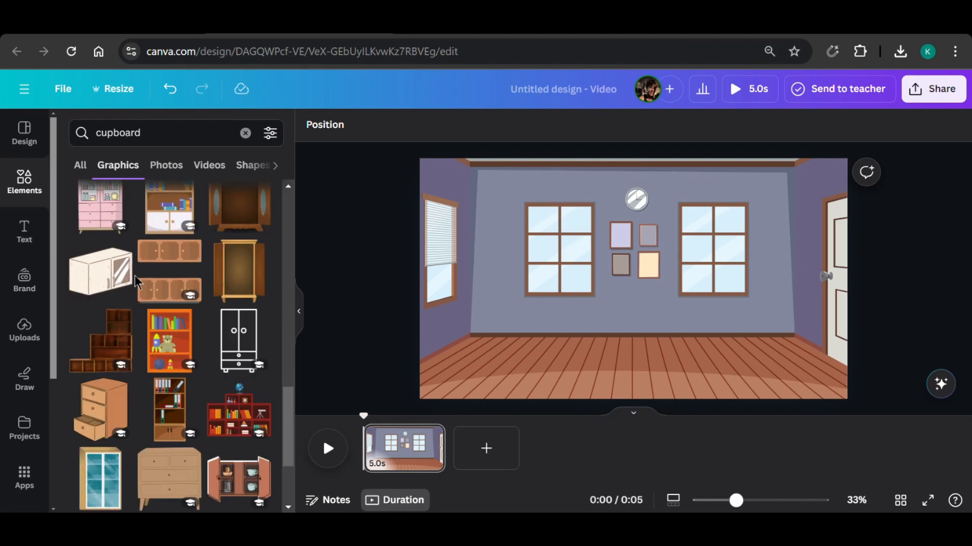
scroll(136, 282, down, 3)
scroll(23, 455, down, 4)
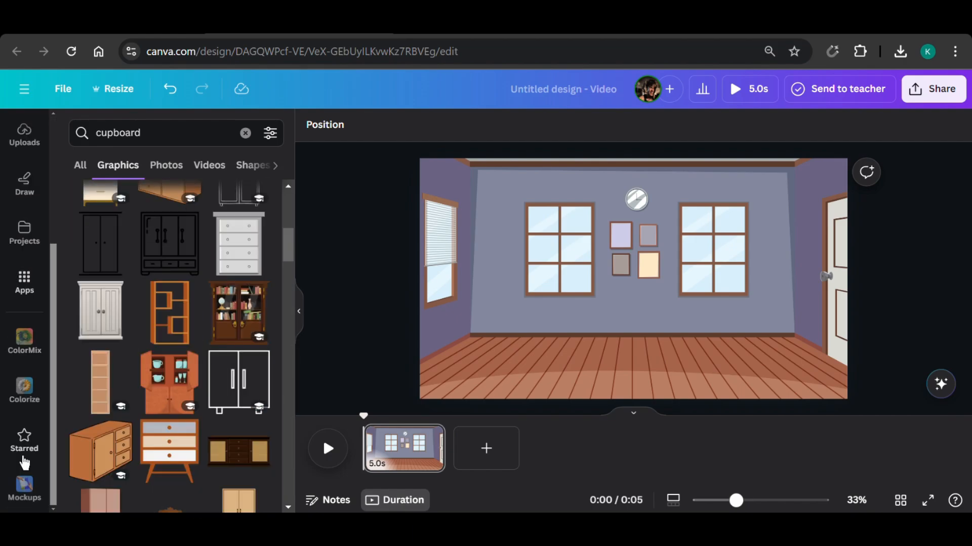
Add the brown wooden cupboard from the starred items, enlarge it and stand it on the floor near the room's centre.
click(22, 458)
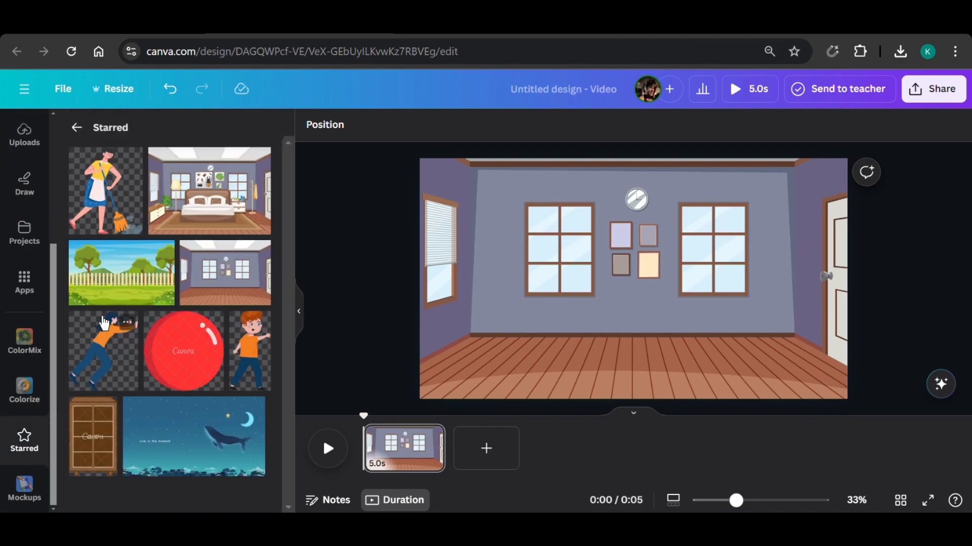
click(107, 414)
scroll(24, 314, up, 4)
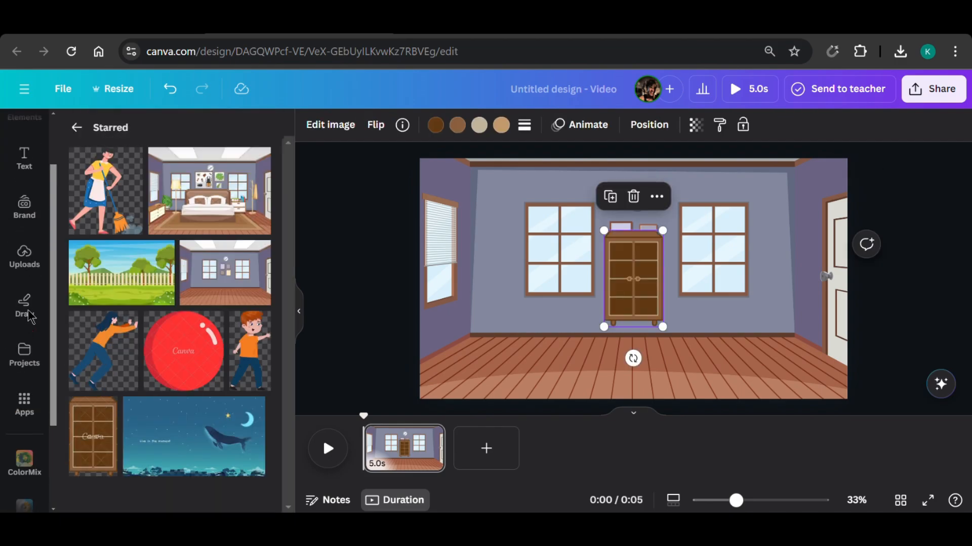
click(31, 187)
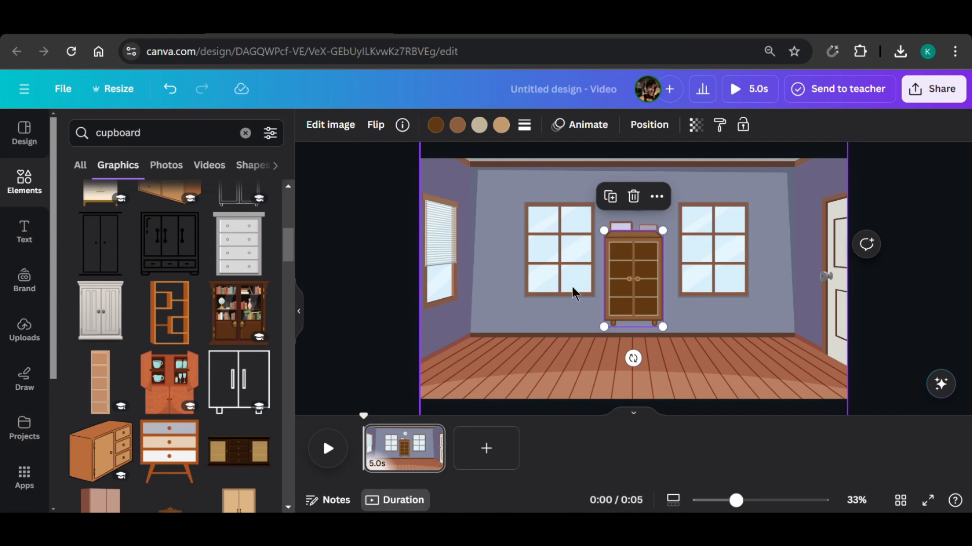
drag(662, 326, 691, 381)
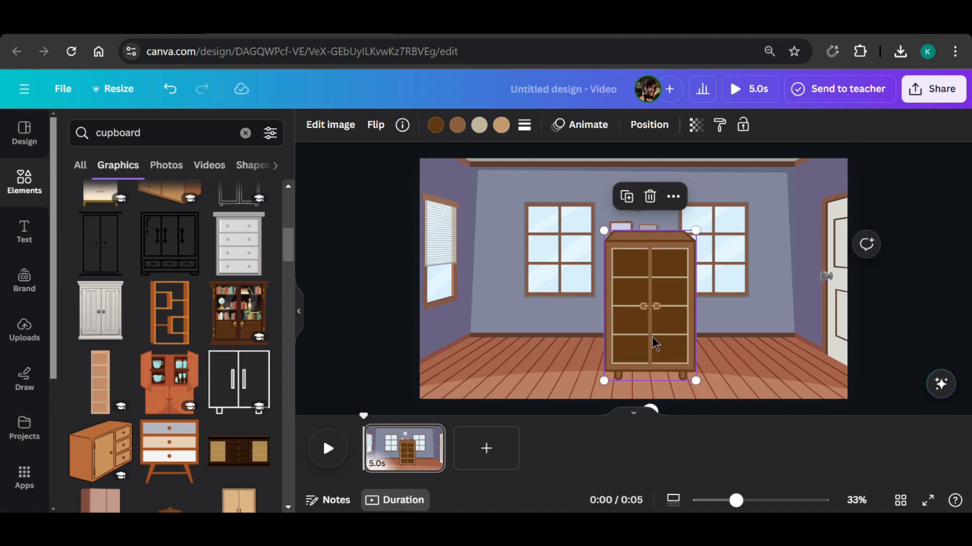
drag(655, 343, 626, 344)
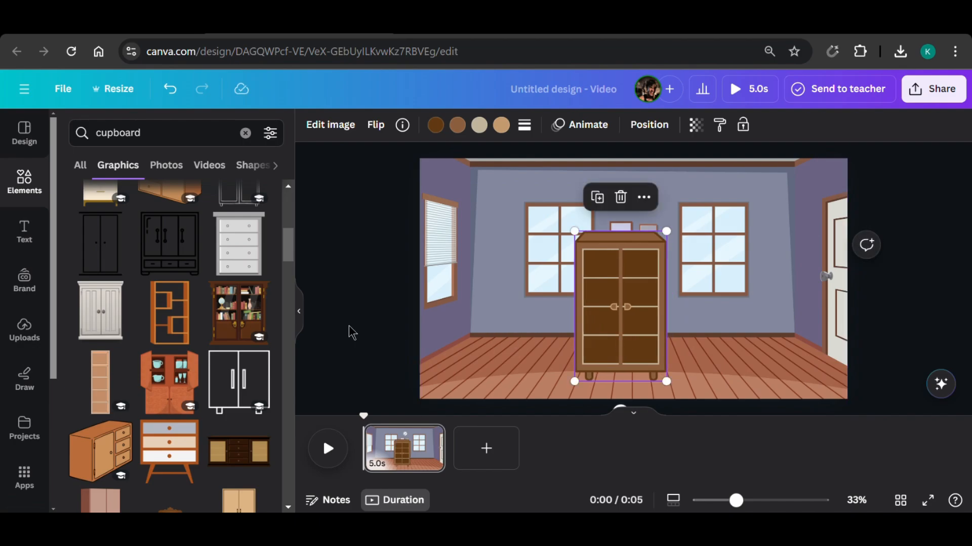
Search the graphics for "pushing", add the man in the orange jacket, and place him scaled down with his hands against the cupboard's left side.
click(153, 136)
text(pushing)
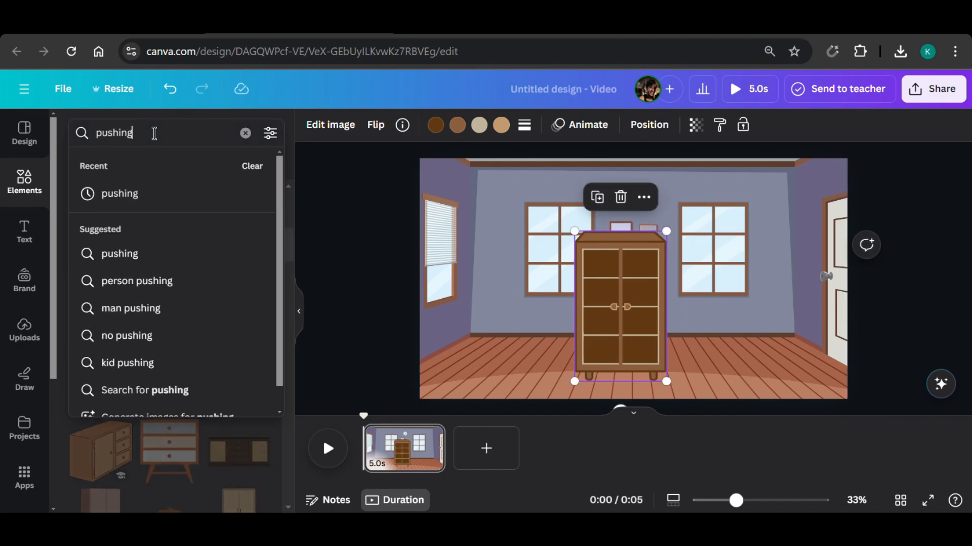
key(Return)
scroll(184, 284, down, 10)
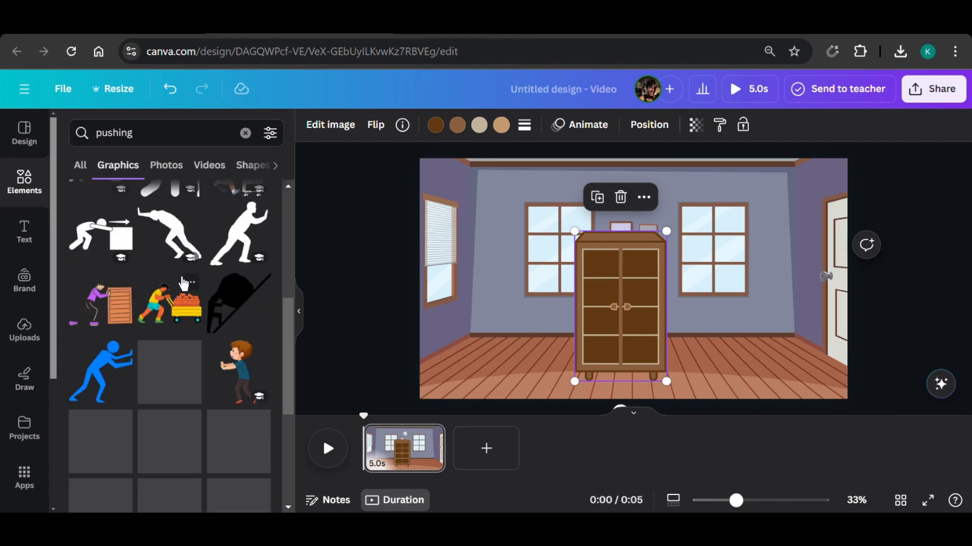
scroll(183, 283, down, 5)
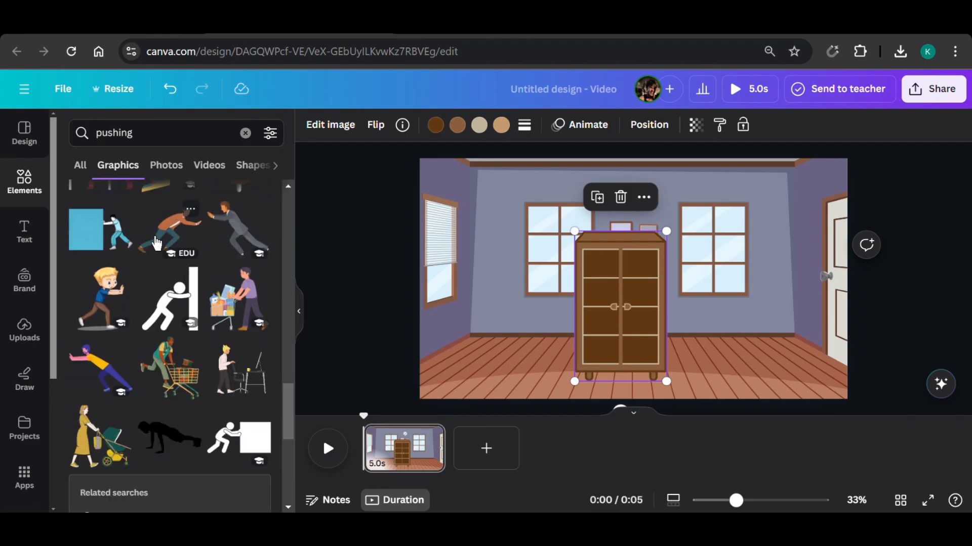
click(169, 229)
drag(759, 368, 647, 288)
drag(624, 233, 554, 315)
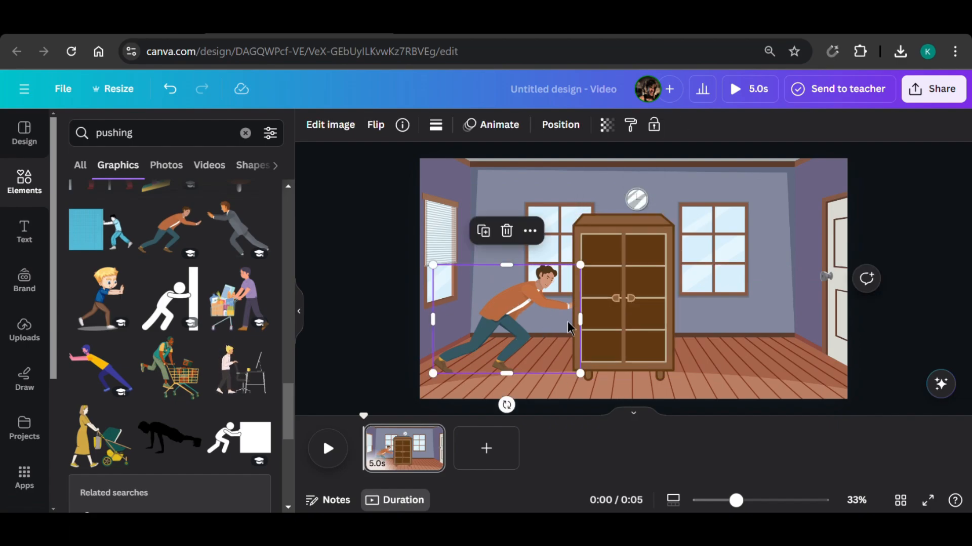
Give the man and the cupboard together a custom animation along a straight path to the right, with the speed at its minimum.
click(612, 323)
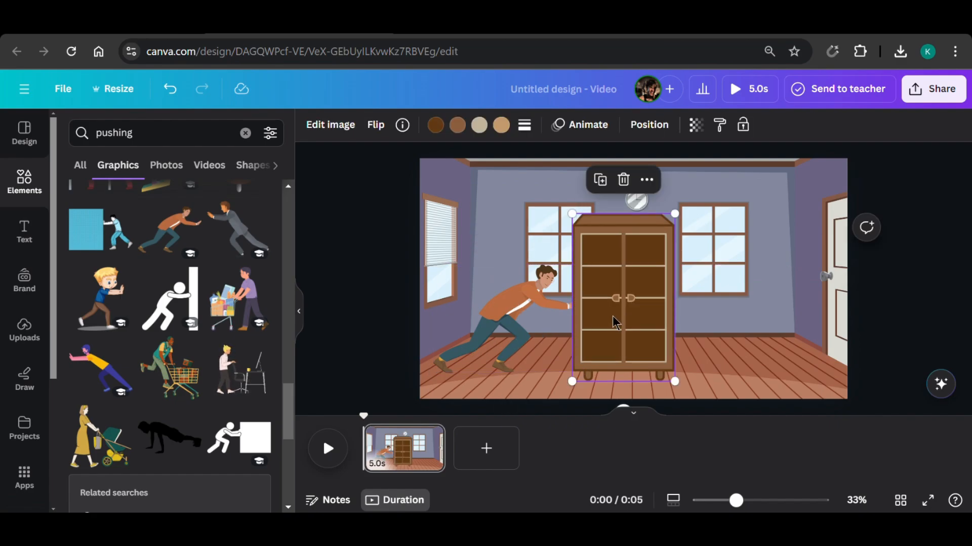
shift+click(539, 317)
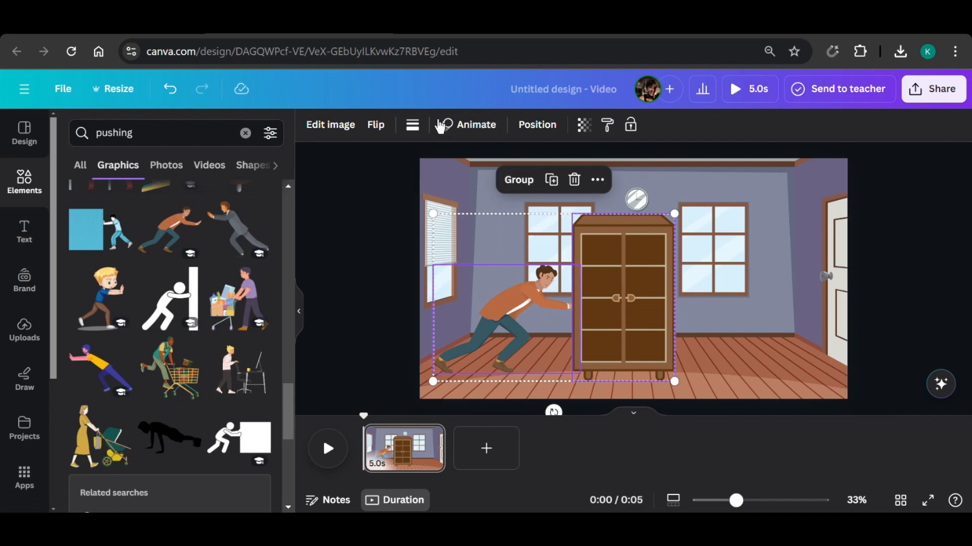
click(476, 126)
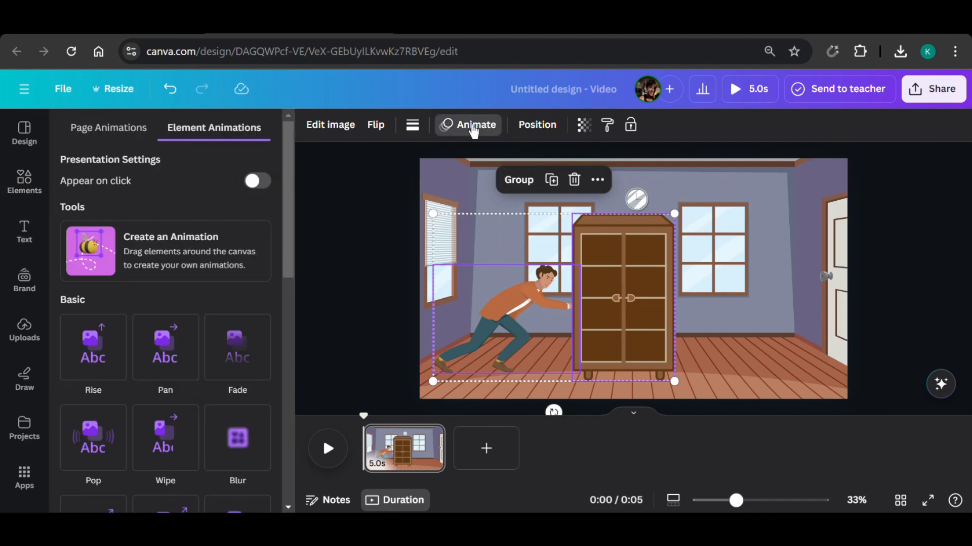
click(166, 257)
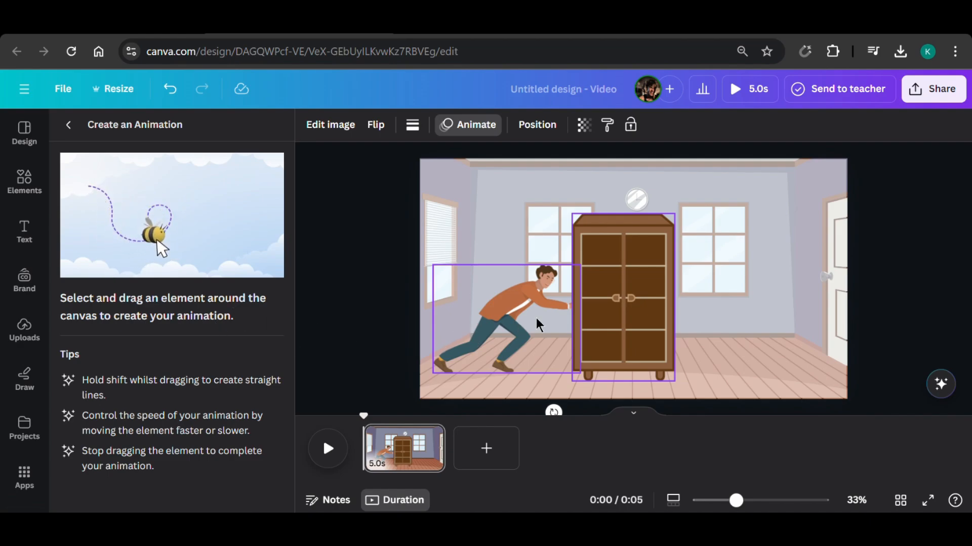
drag(518, 318, 624, 318)
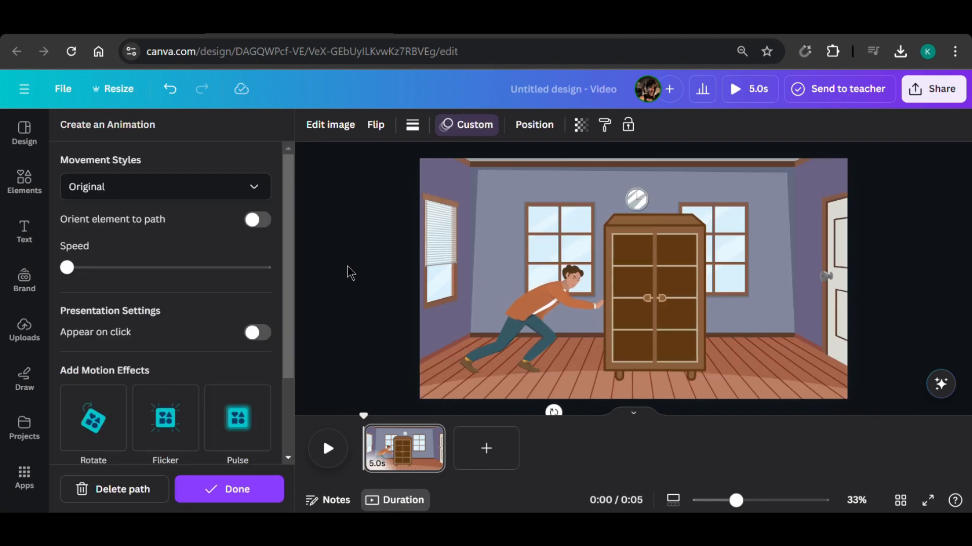
click(72, 271)
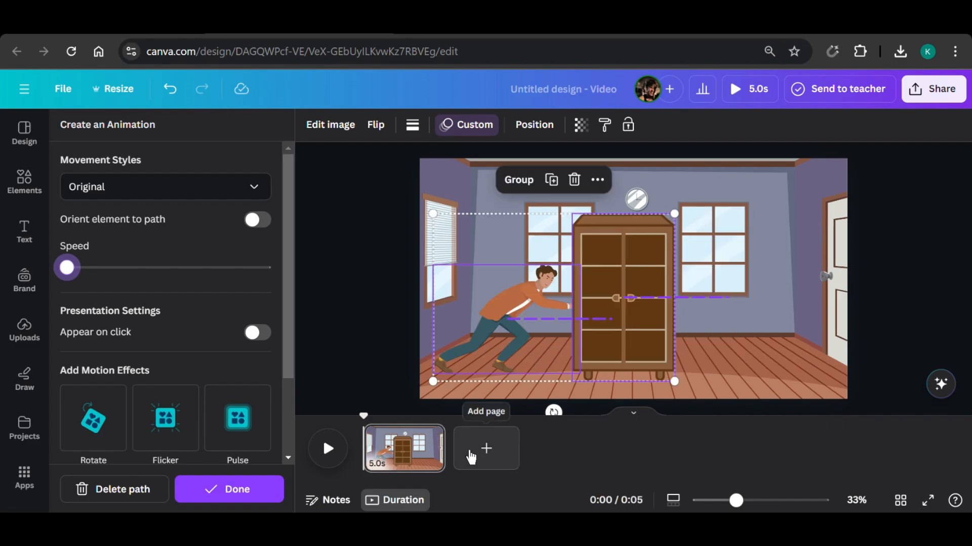
Add a second page, search the elements for "garden", and enlarge the white-fenced garden graphic to fill the page.
click(498, 458)
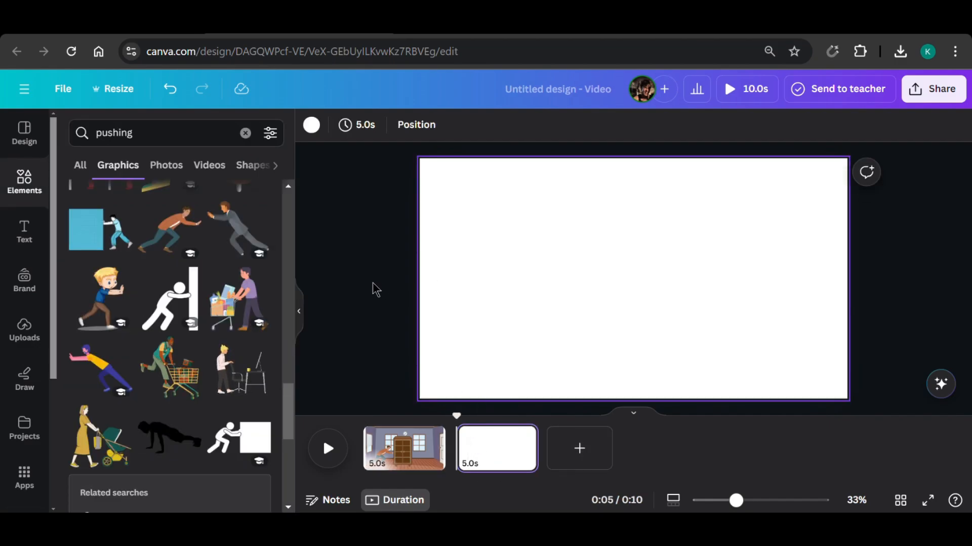
click(243, 132)
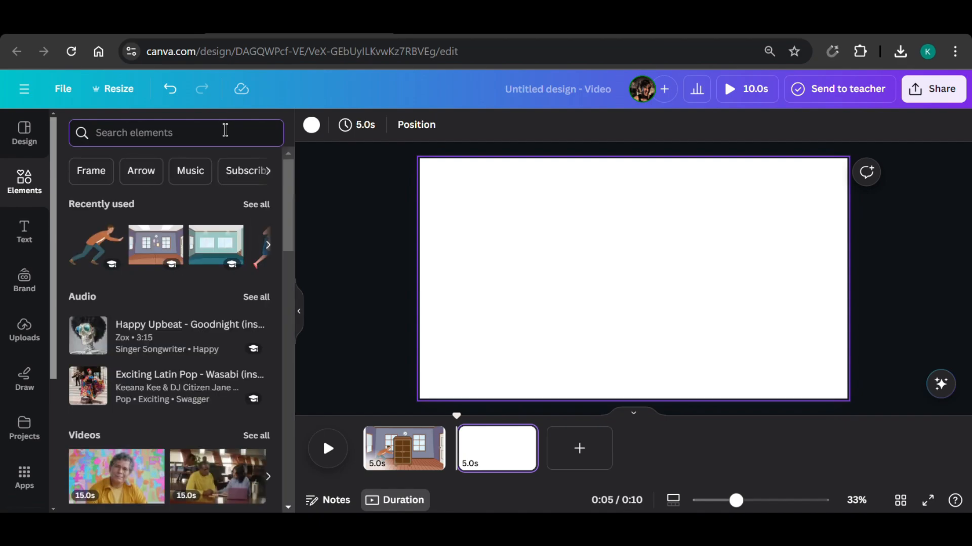
text(garden)
key(Return)
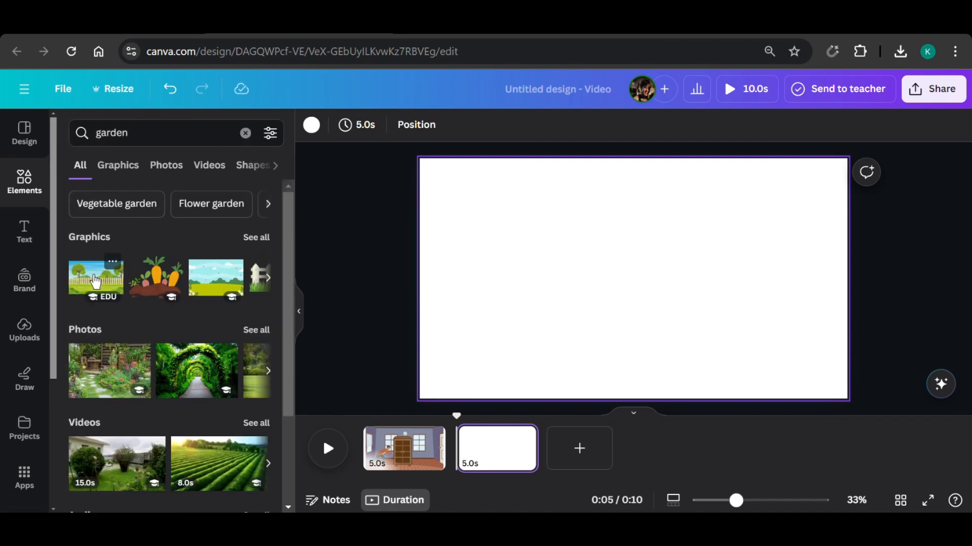
click(96, 282)
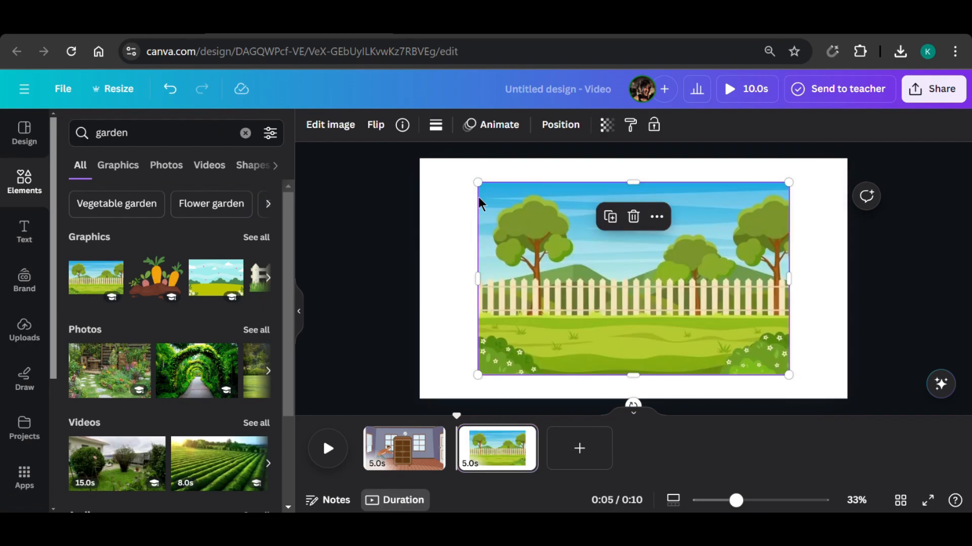
drag(477, 181, 420, 146)
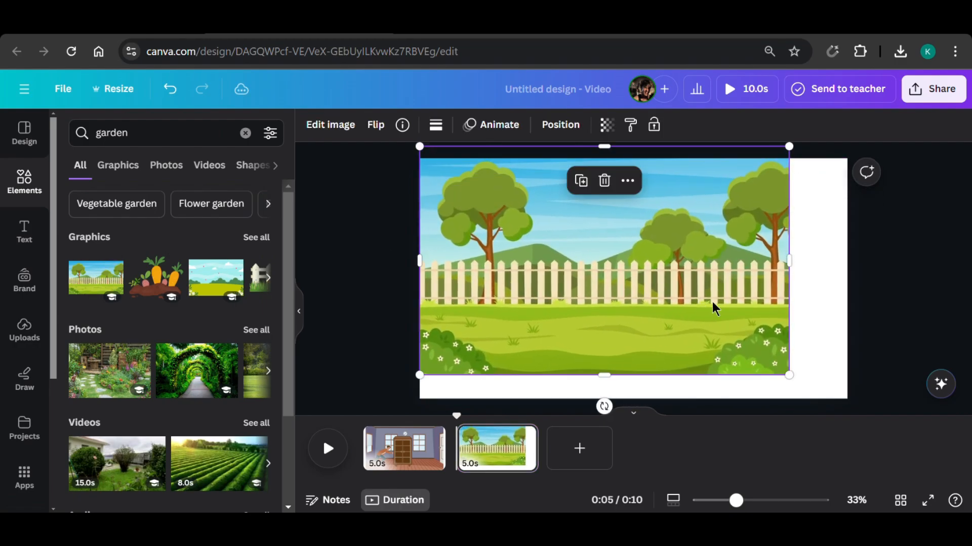
drag(788, 376, 788, 350)
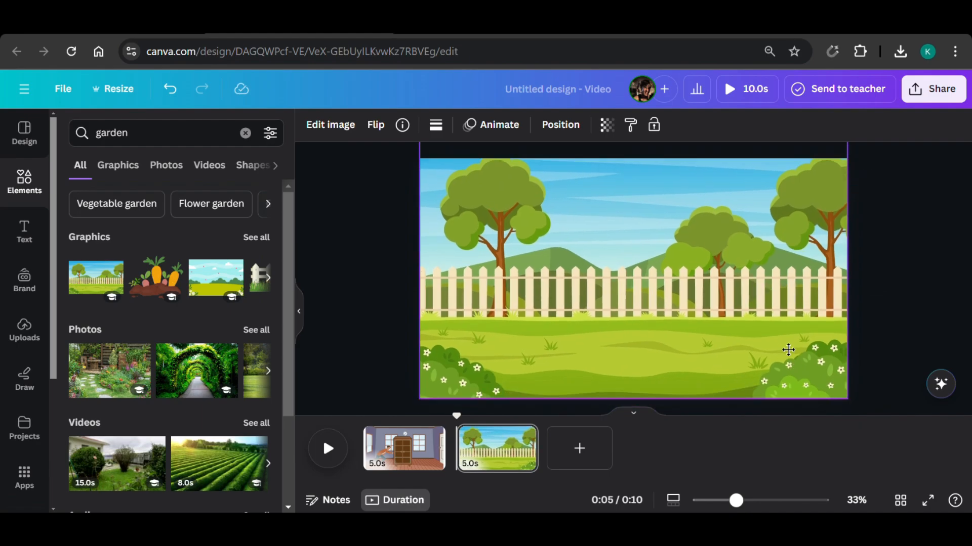
Search the graphics for "throwing", add the red-haired boy in the orange shirt, and stand him on the grass left of the scene's centre.
click(30, 201)
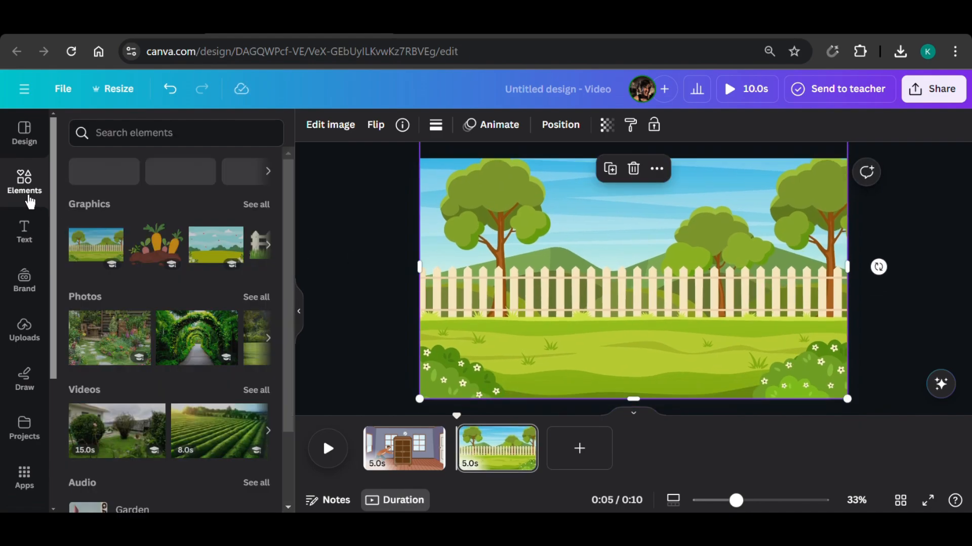
text(throwing)
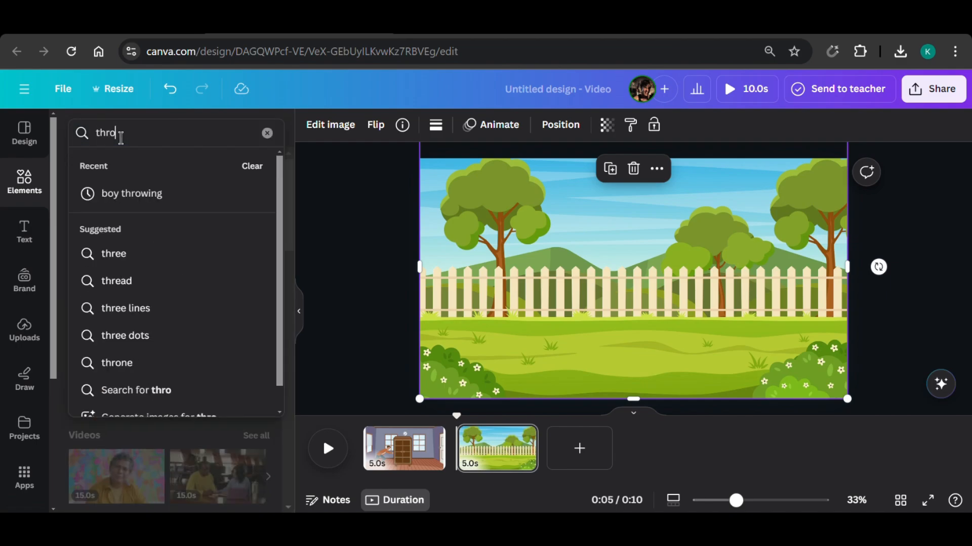
key(Return)
click(118, 164)
scroll(169, 329, down, 5)
click(238, 379)
drag(626, 261, 540, 315)
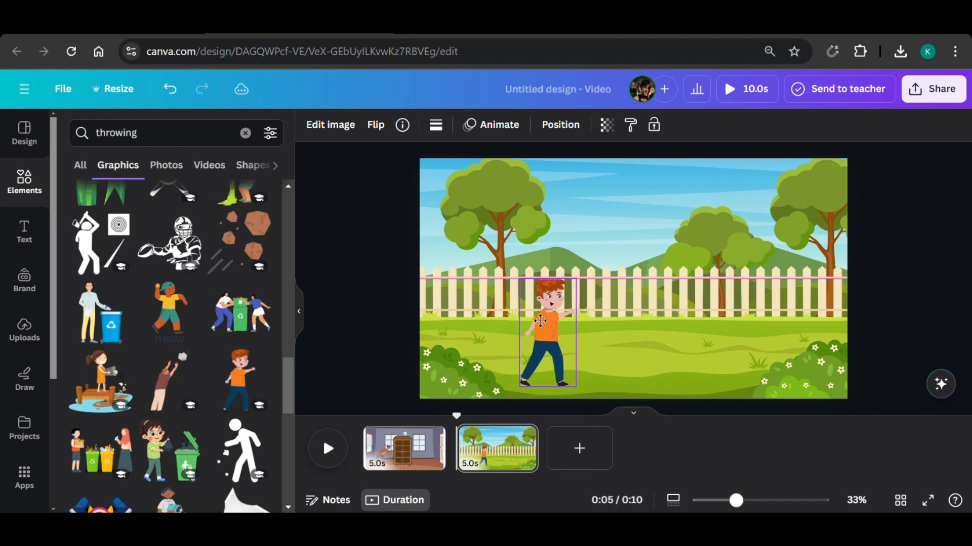
click(358, 307)
Search the graphics for "cloud", add the pale blue cloud, and place it small in the sky right of the scene's centre.
double_click(117, 133)
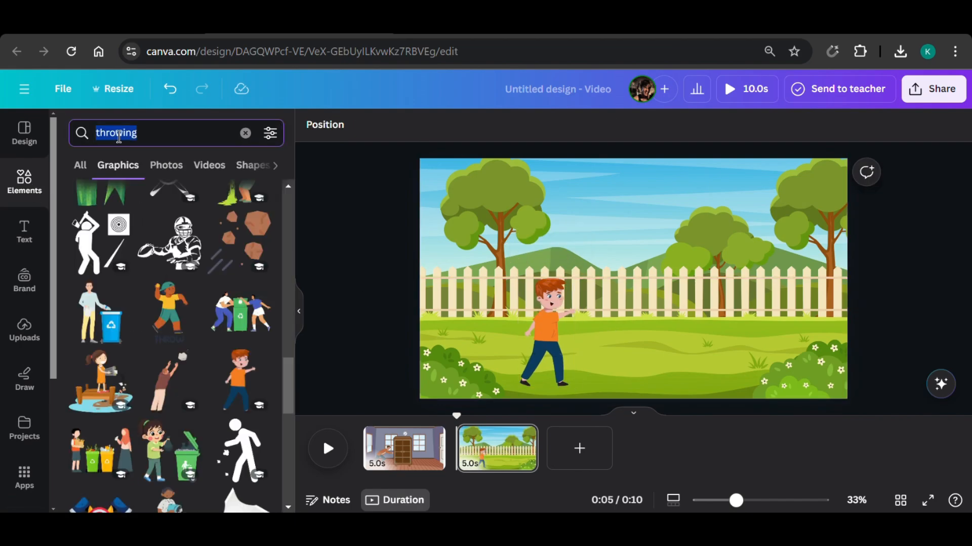
text(cloud)
key(Return)
click(169, 400)
drag(720, 319, 700, 182)
click(597, 208)
click(680, 189)
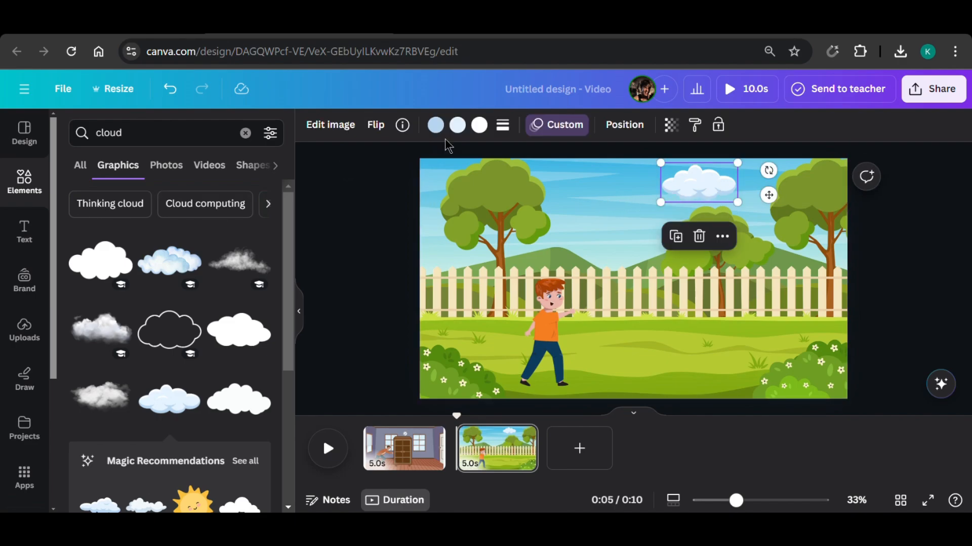
Replace the cloud's animation with a custom one that drifts to the left across the sky, with the speed at its minimum.
click(549, 133)
click(121, 488)
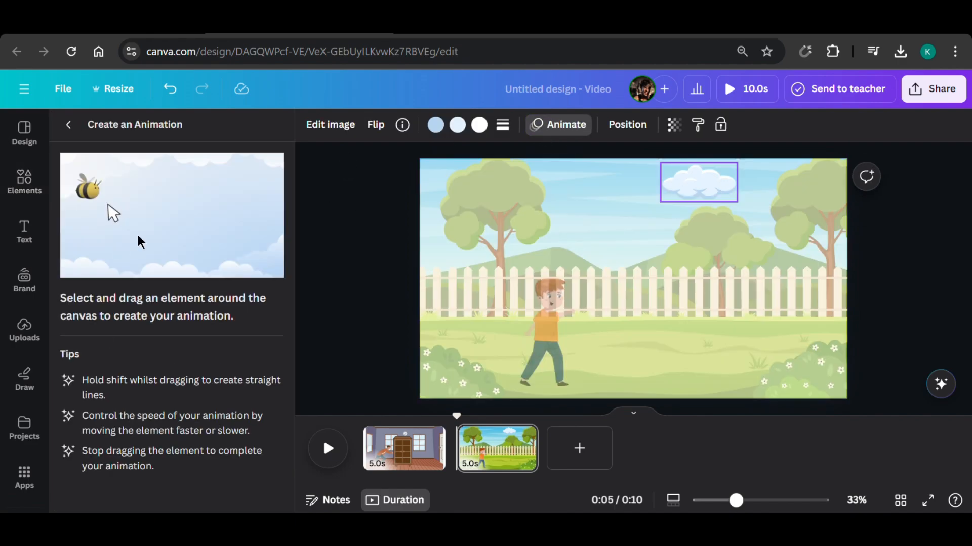
mouse_move(662, 198)
mouse_down()
mouse_move(698, 188)
mouse_move(648, 196)
mouse_move(603, 188)
mouse_up()
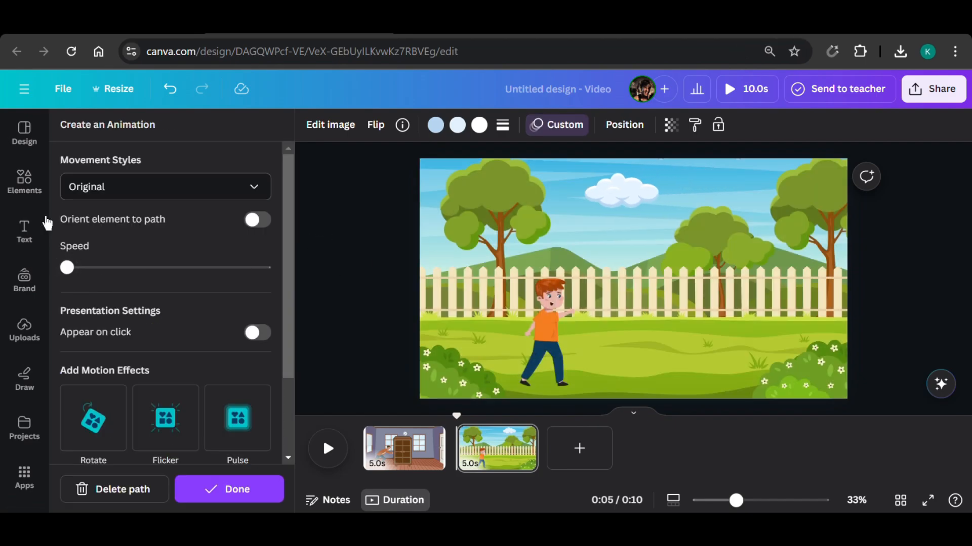
Search the graphics for "bird" and add the flying bird with patterned orange and teal wings to the garden scene.
click(25, 181)
text(bird)
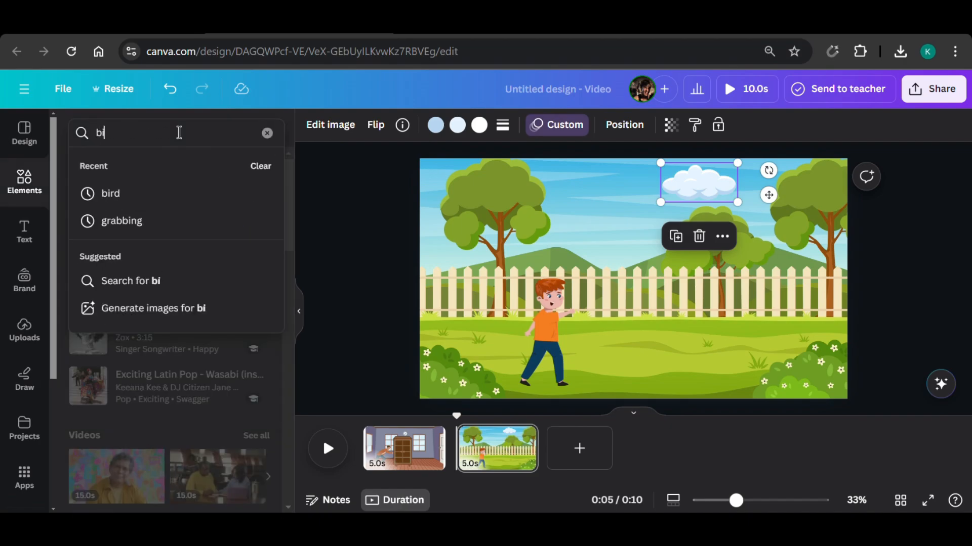
key(Return)
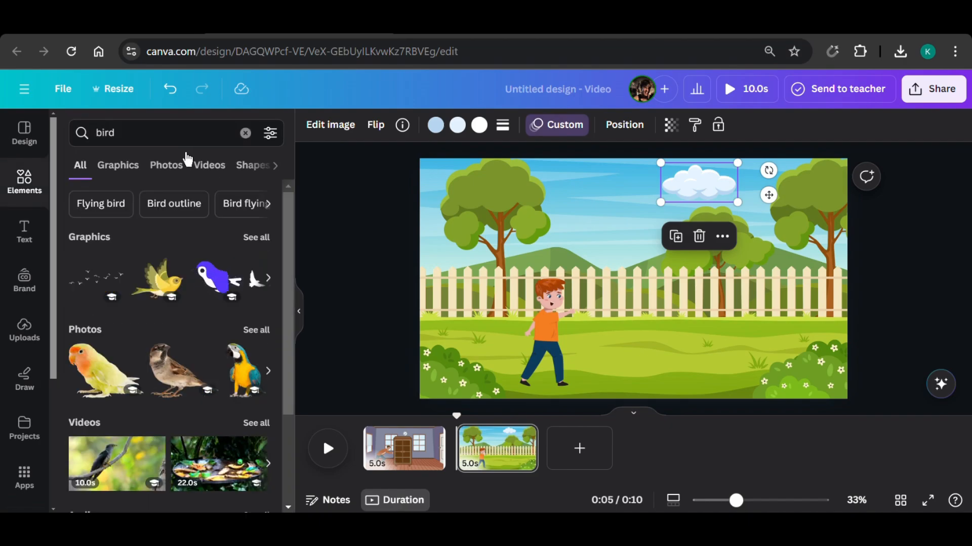
click(130, 163)
scroll(169, 248, down, 10)
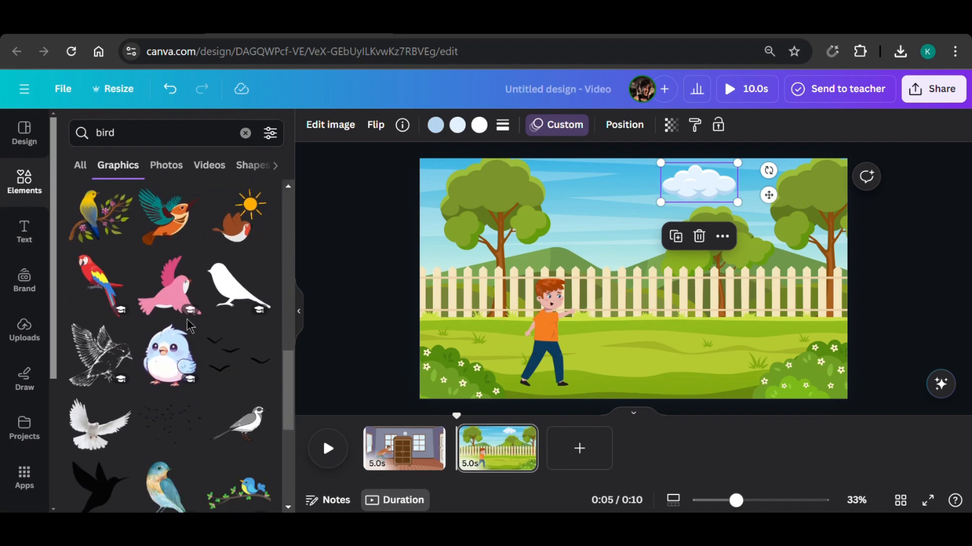
scroll(191, 327, down, 2)
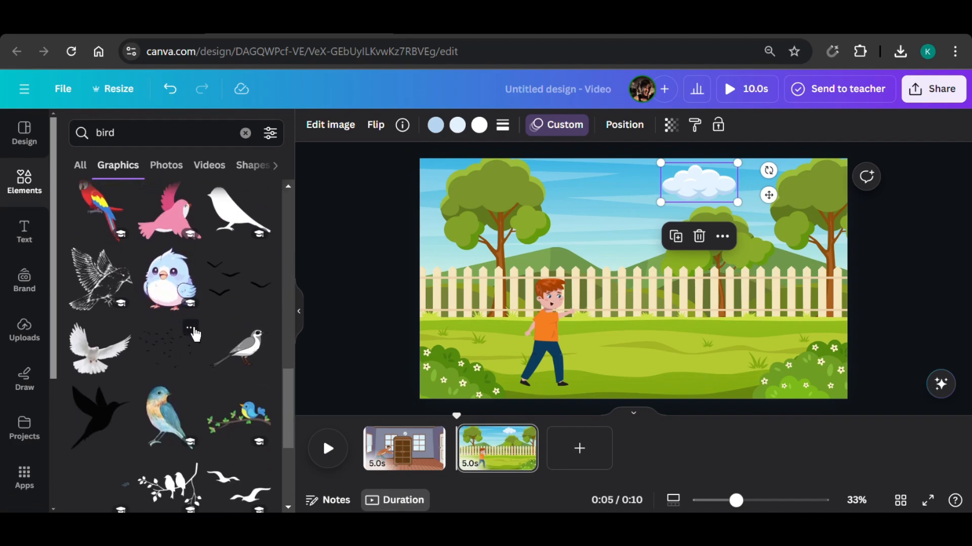
scroll(233, 360, down, 6)
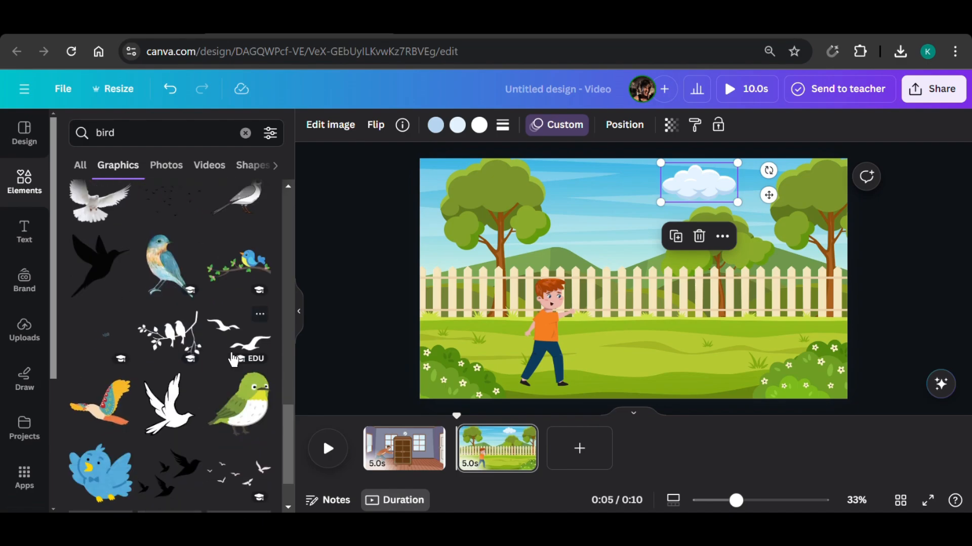
scroll(233, 359, down, 1)
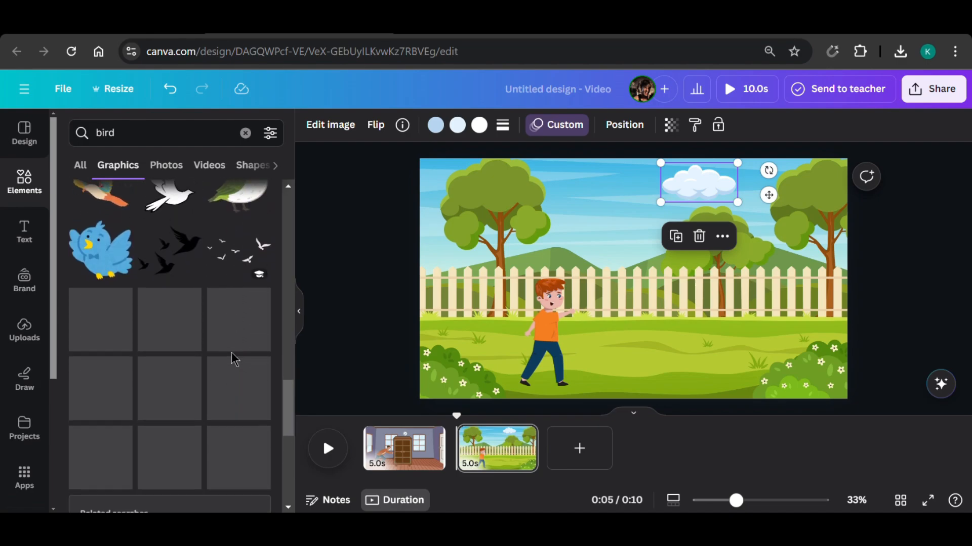
scroll(232, 360, up, 2)
click(102, 269)
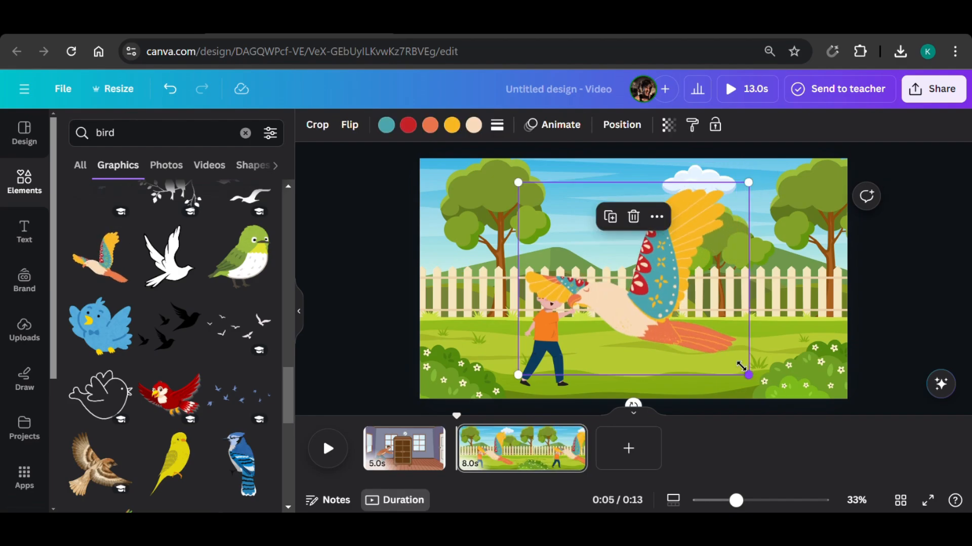
Flip the bird to face right, scale it down above the boy, and animate it flying right at minimum speed.
click(349, 125)
mouse_move(616, 234)
mouse_down()
mouse_move(567, 231)
mouse_move(626, 243)
mouse_move(694, 238)
mouse_up()
click(553, 125)
click(172, 165)
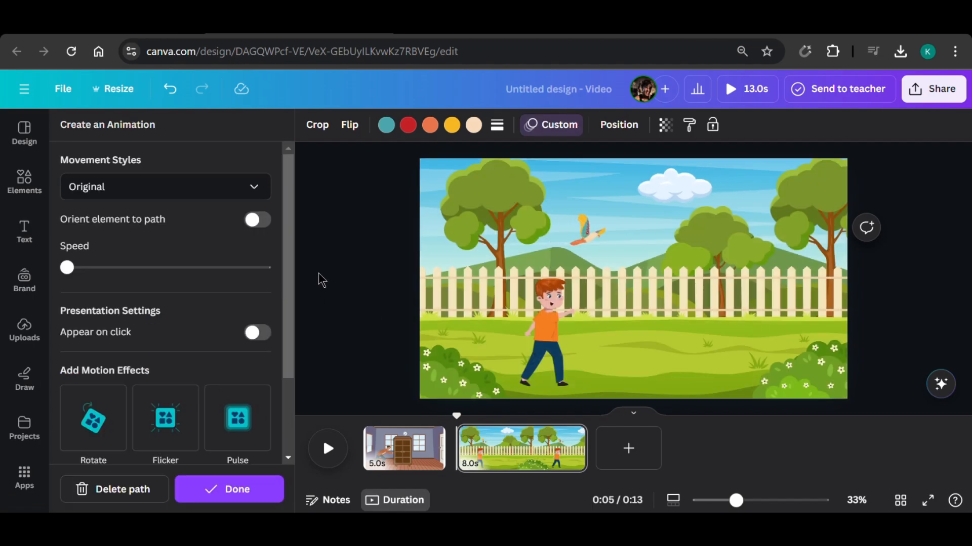
Search the elements for "ball", add the plain red ball, and place it scaled down at the boy's outstretched hand.
click(26, 184)
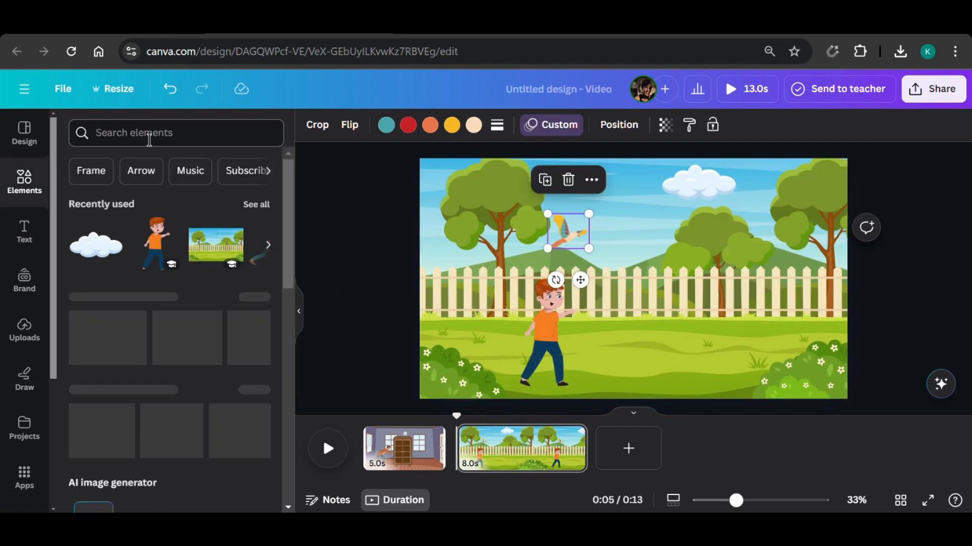
click(147, 134)
text(ball)
key(Return)
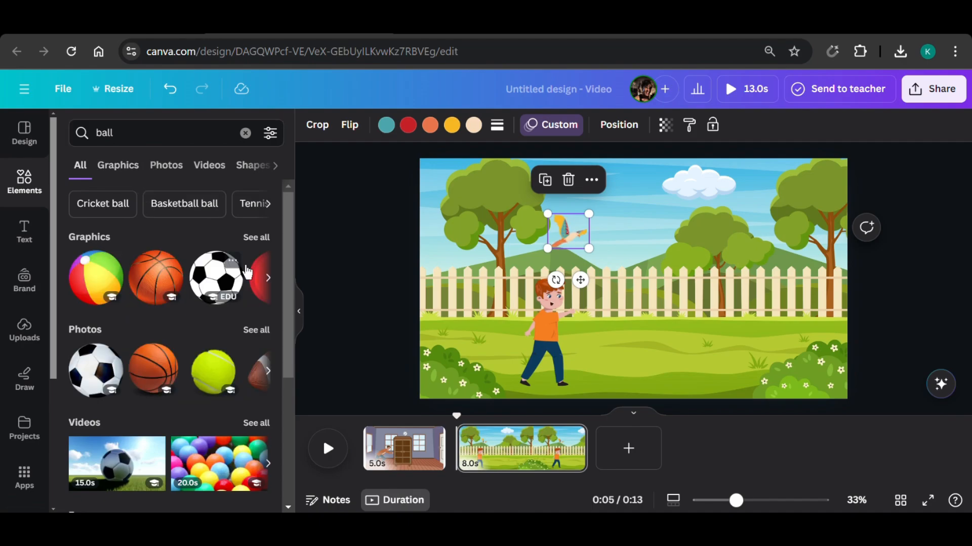
click(97, 277)
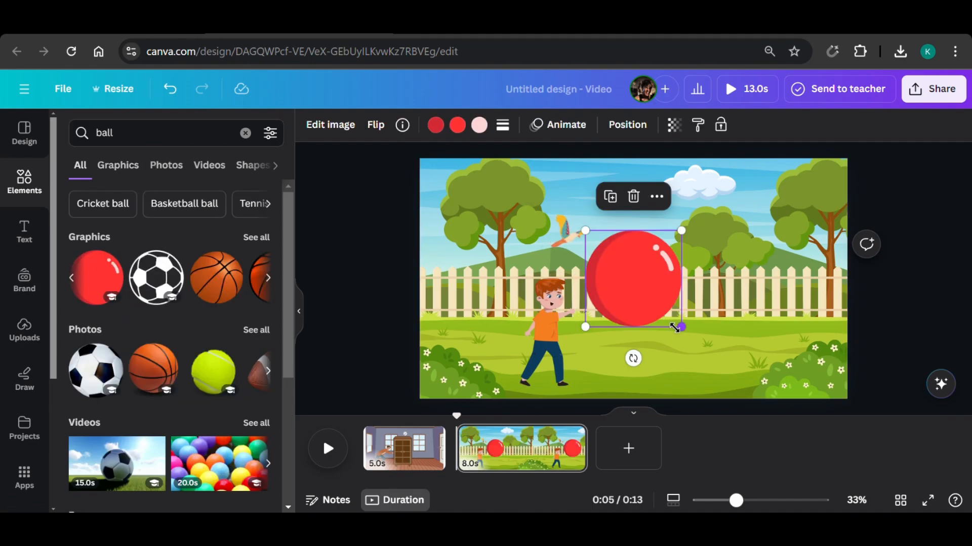
drag(681, 327, 600, 320)
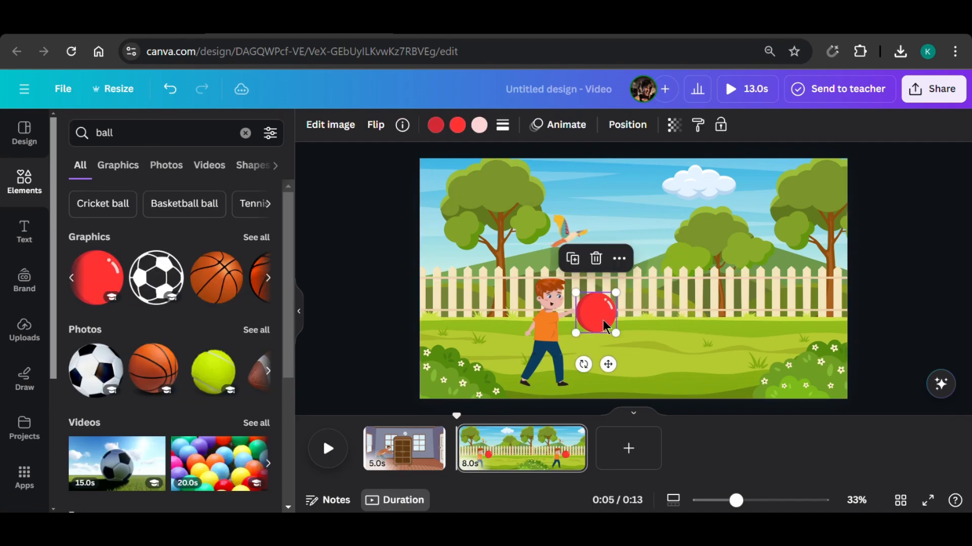
Give the red ball a custom animation along a bouncing path off the scene's right edge, with the speed at about two thirds.
click(550, 126)
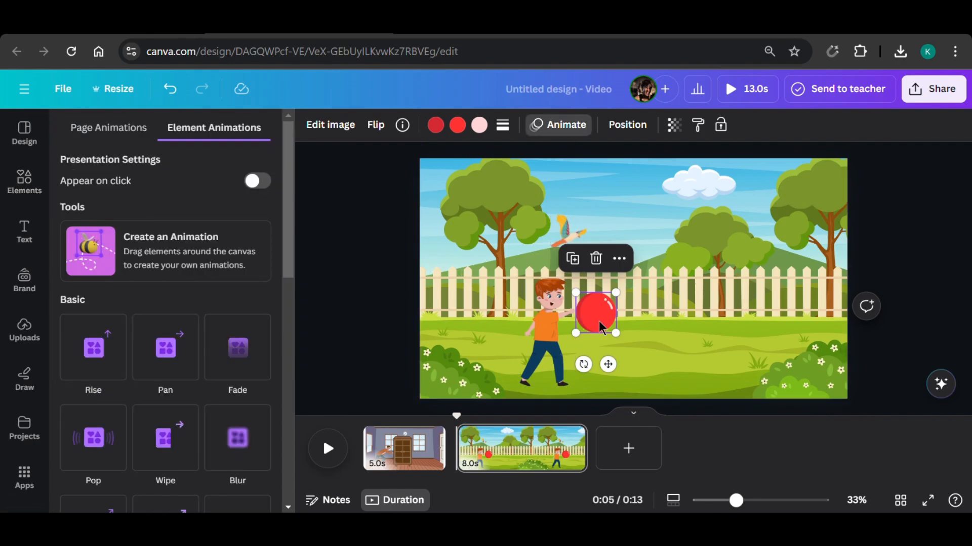
click(167, 252)
drag(604, 322, 645, 368)
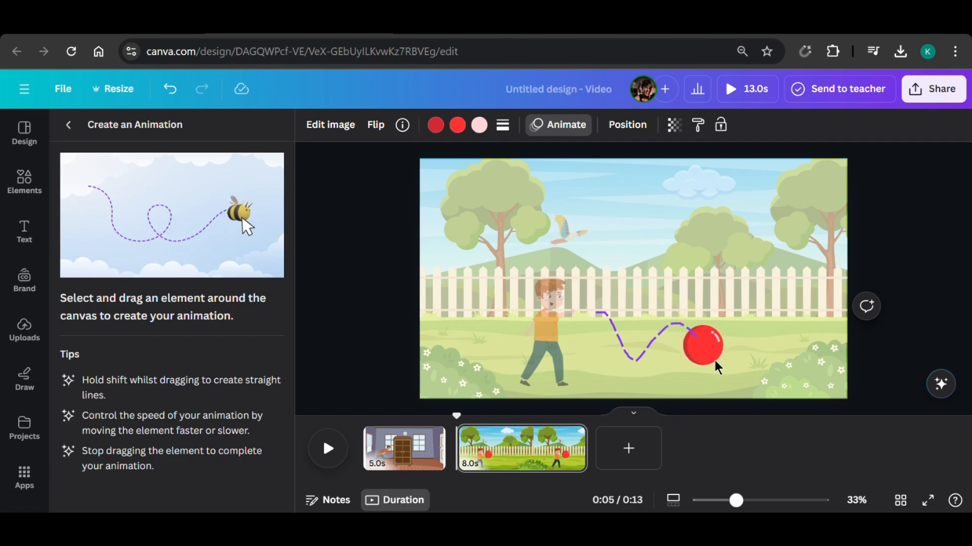
drag(878, 382, 877, 382)
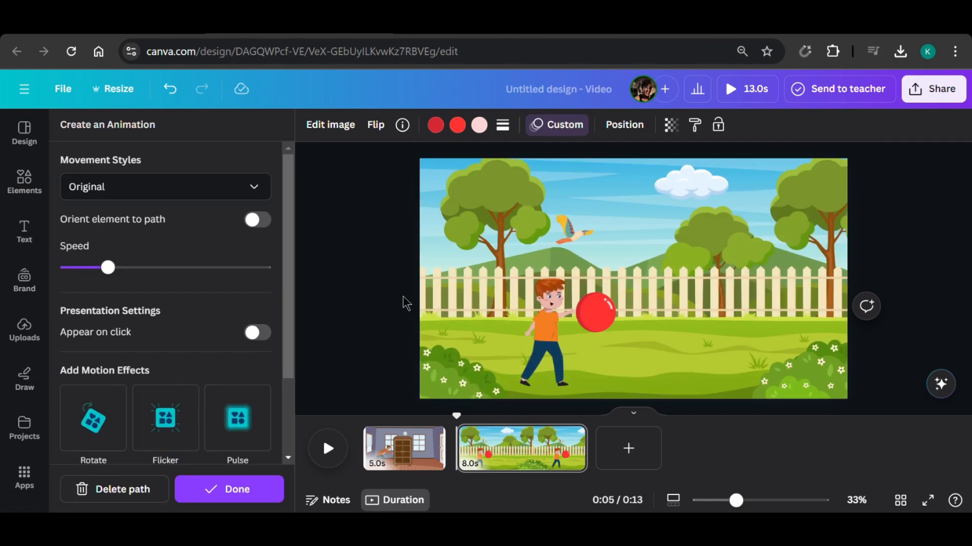
drag(131, 277, 186, 278)
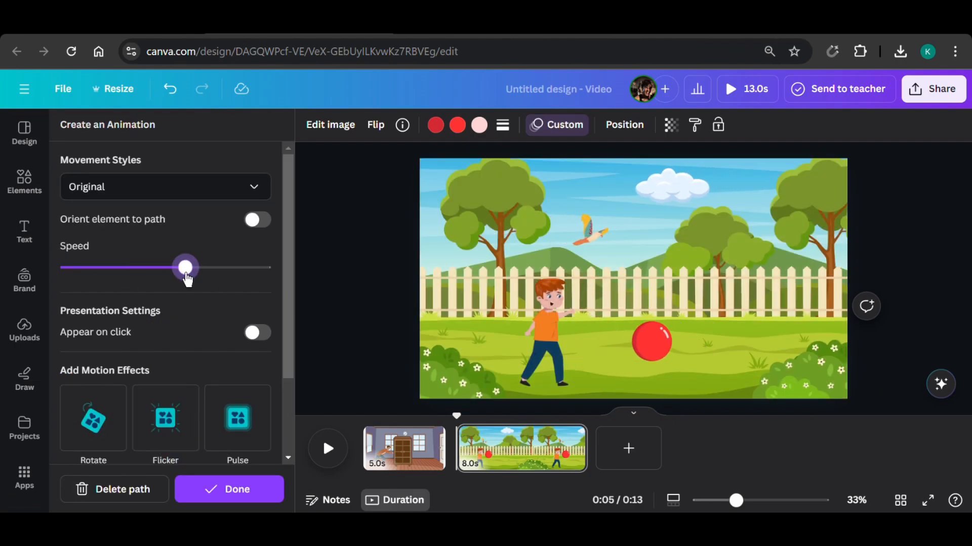
drag(237, 282, 245, 282)
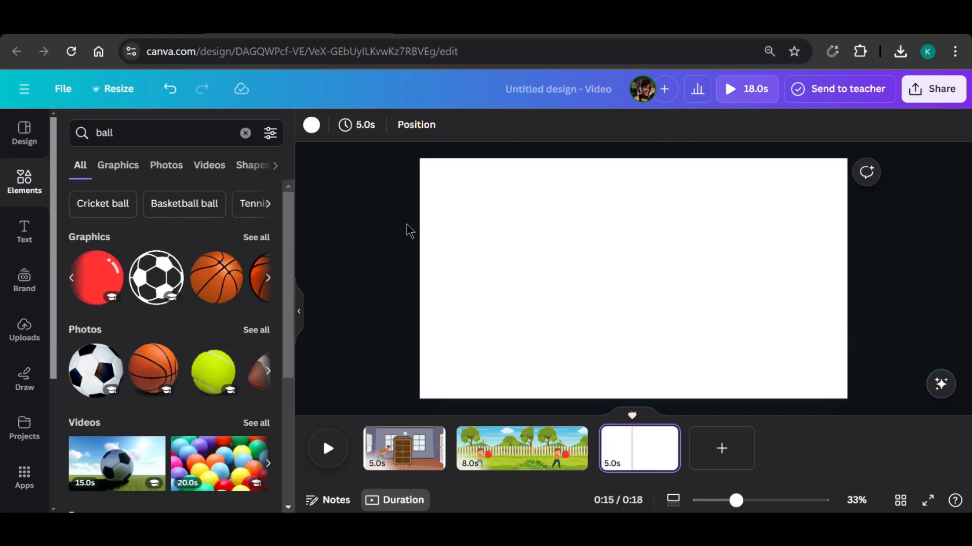
Add a third page, search the elements for "bedroom", and insert the purple-walled bedroom graphic with the double bed.
double_click(168, 126)
text(bedroom)
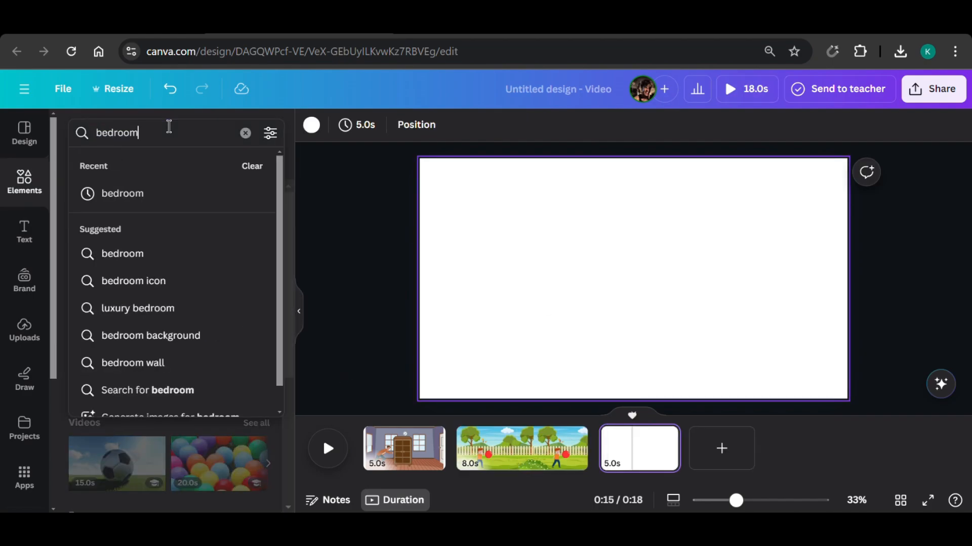
key(Return)
click(215, 277)
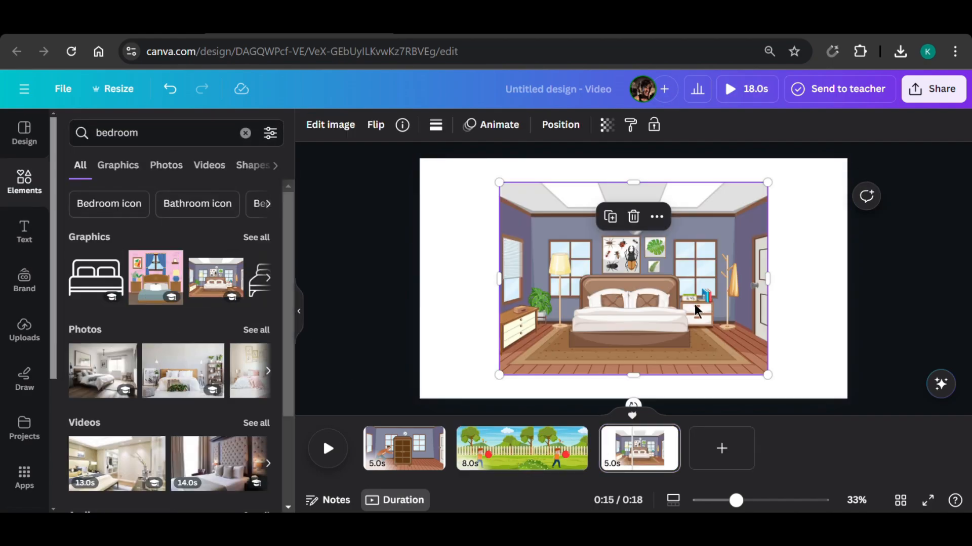
Enlarge the bedroom graphic to the page's full width and shift it upward so that more of the floor shows.
drag(767, 375, 868, 417)
drag(502, 186, 419, 142)
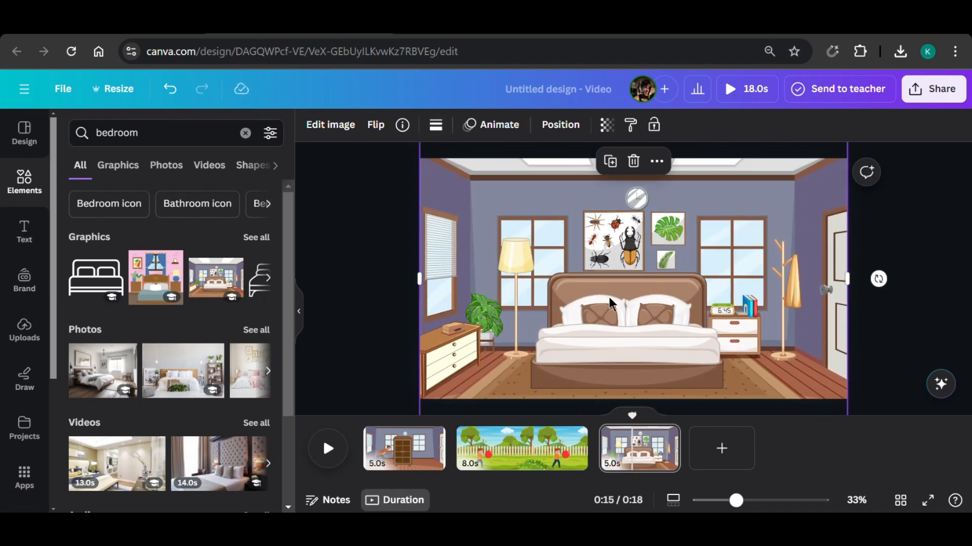
drag(612, 303, 609, 283)
click(894, 302)
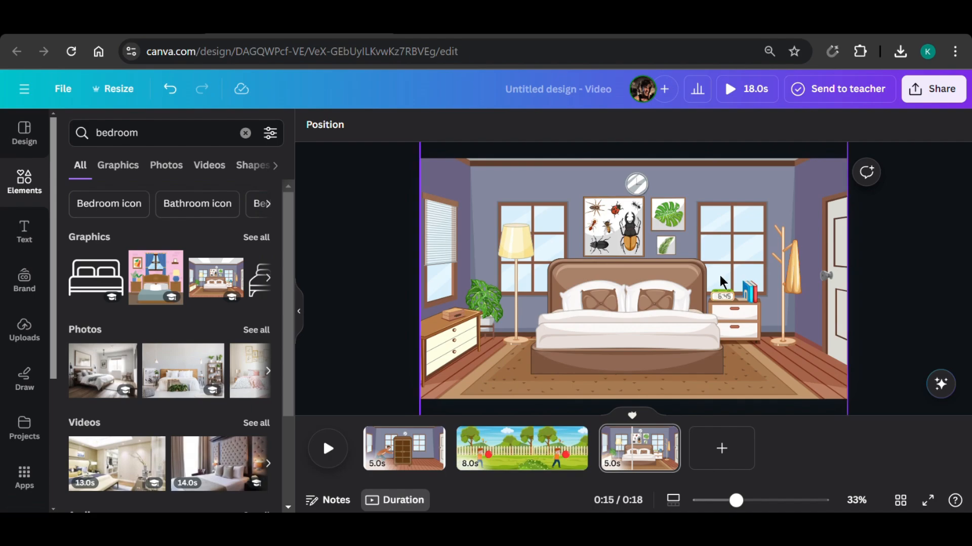
drag(685, 264, 685, 256)
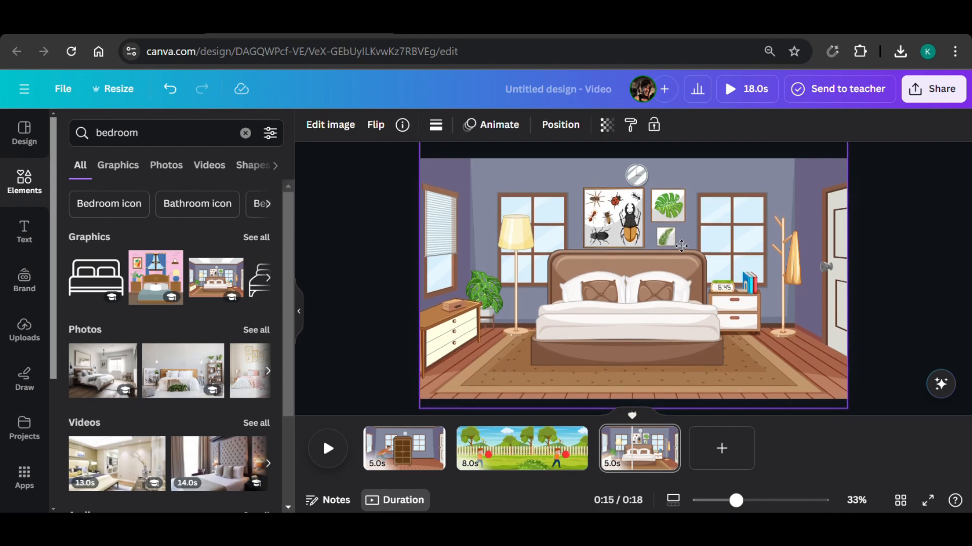
Search the graphics for "jumping", add the dancing man in the Earth Day shirt, and place him scaled down beside the bedroom's nightstand.
click(911, 312)
click(102, 129)
text(j)
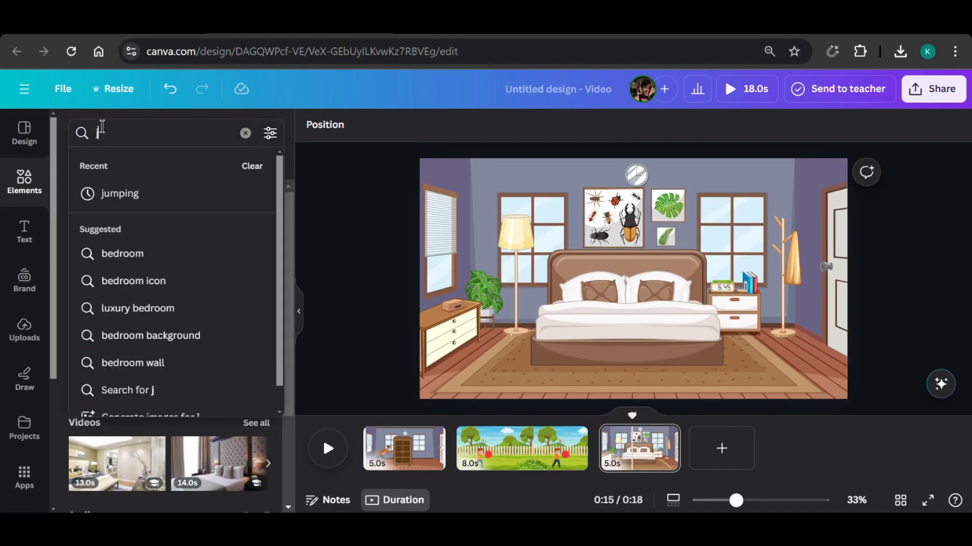
text(umping)
key(Return)
click(117, 165)
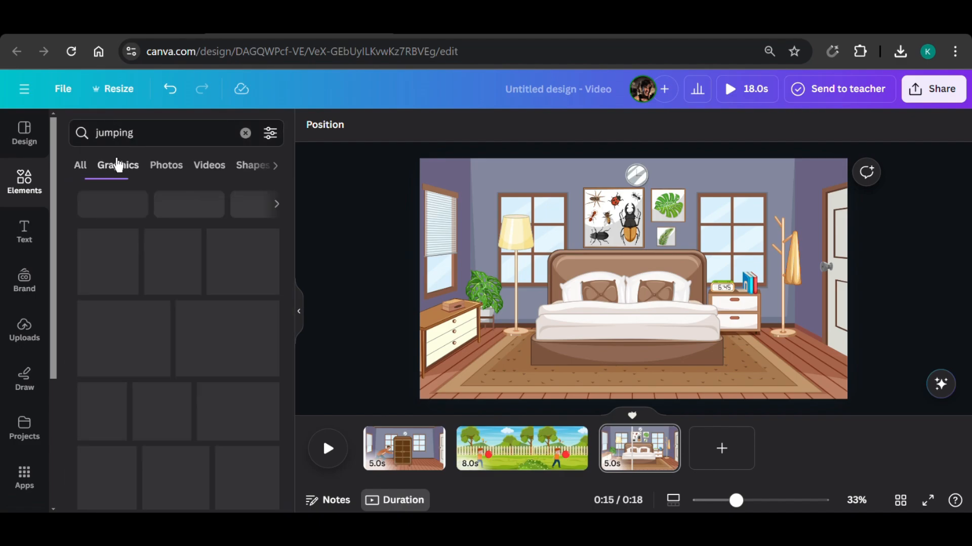
click(238, 331)
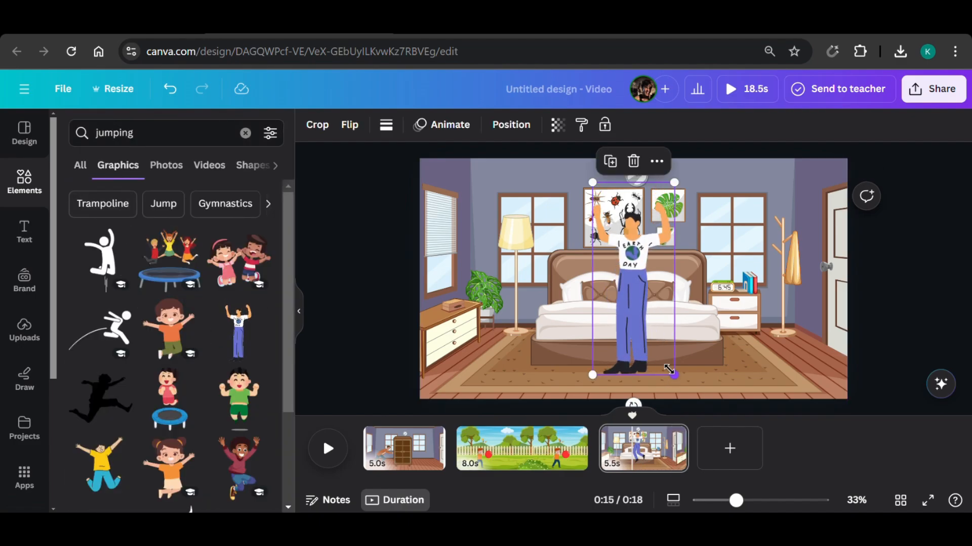
drag(669, 370, 657, 334)
drag(626, 294, 753, 341)
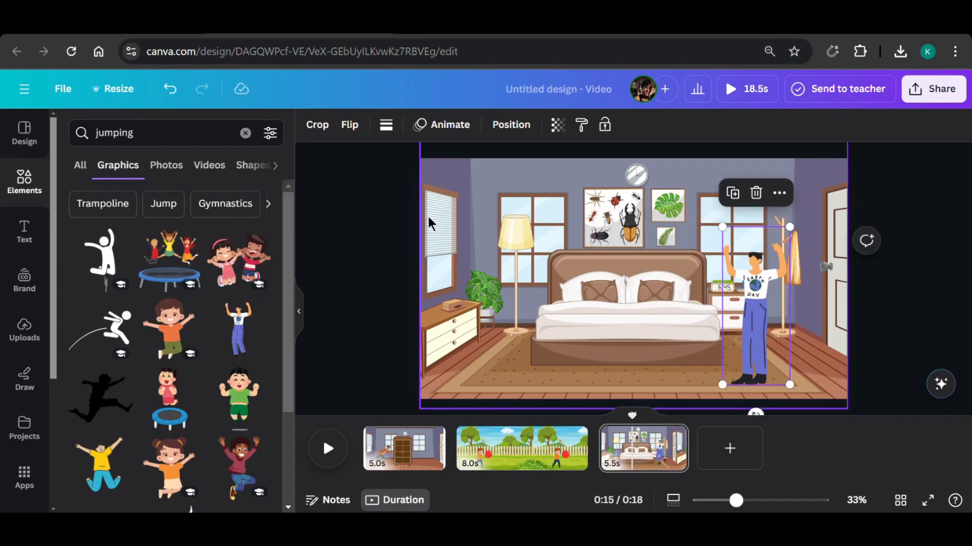
Apply the Drift animation to the dancing man with its direction set to left, and preview the bedroom page.
click(450, 126)
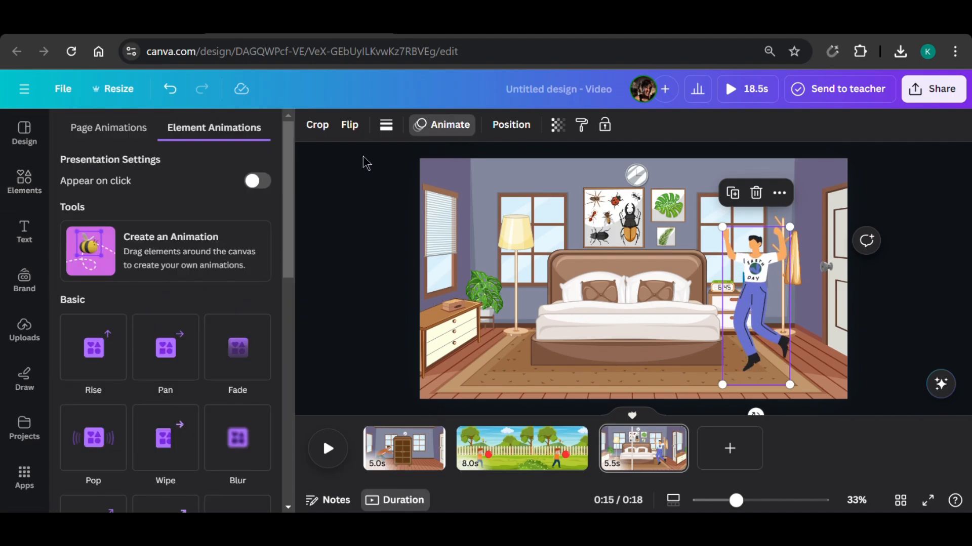
scroll(231, 224, down, 5)
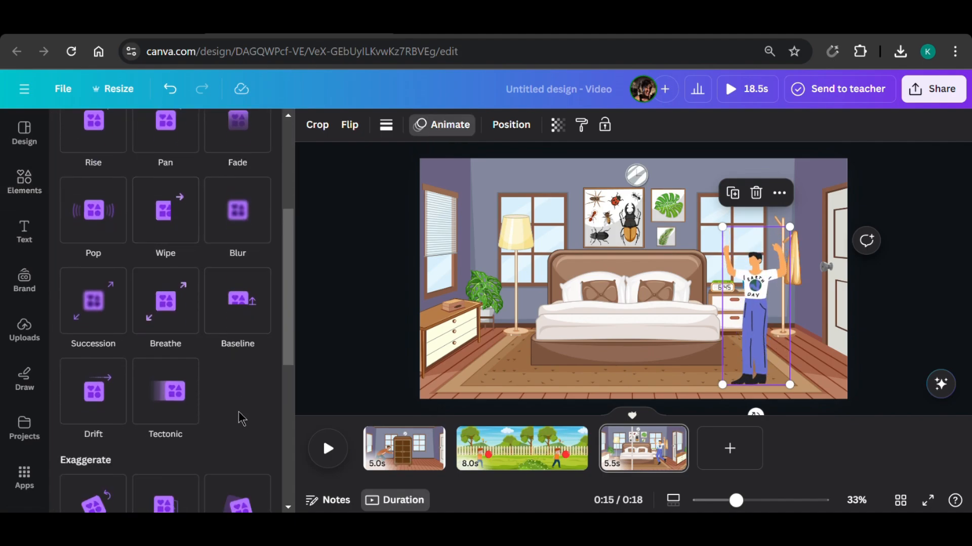
click(119, 401)
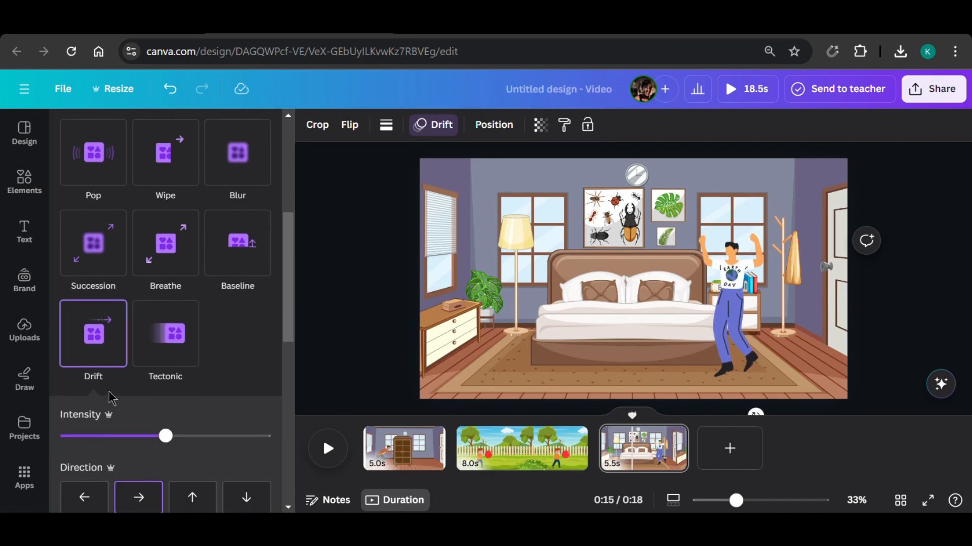
scroll(116, 433, down, 3)
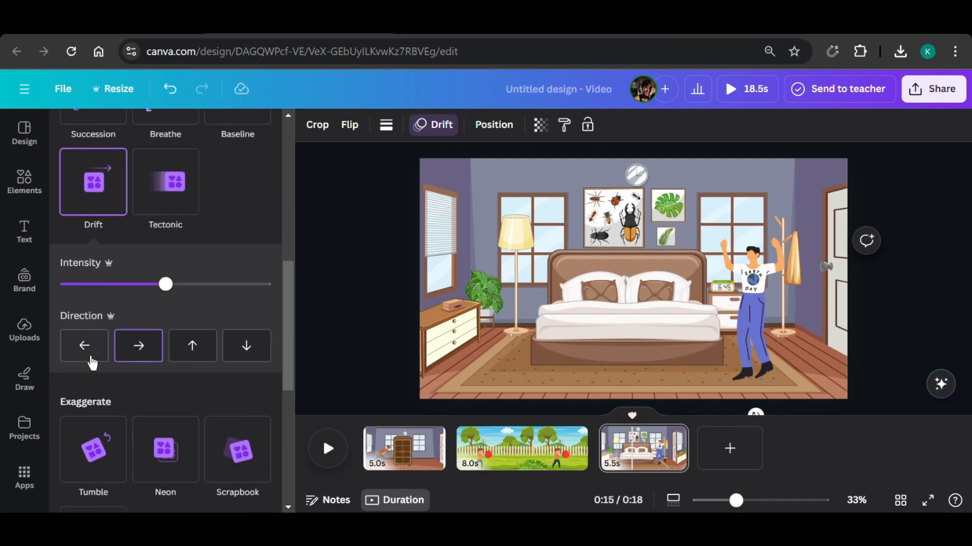
click(85, 349)
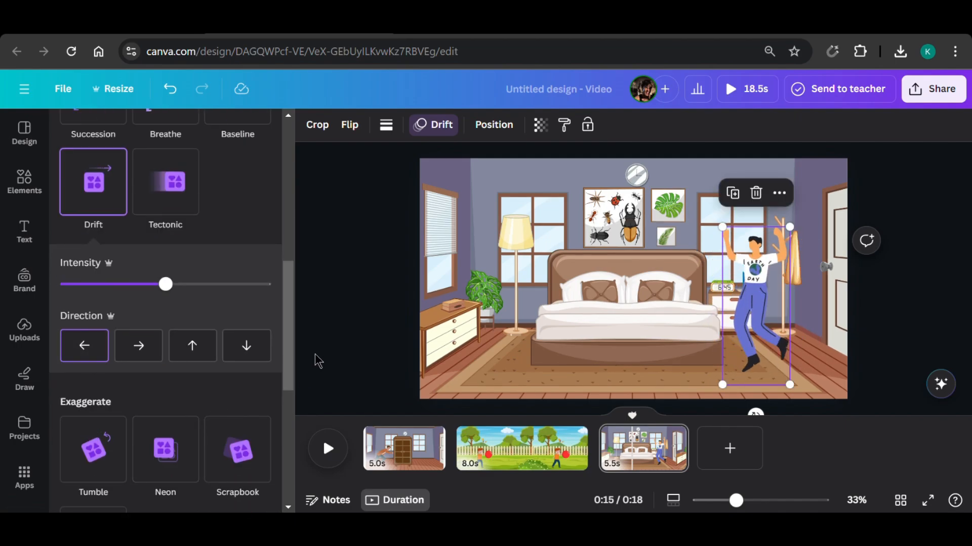
click(334, 355)
click(326, 447)
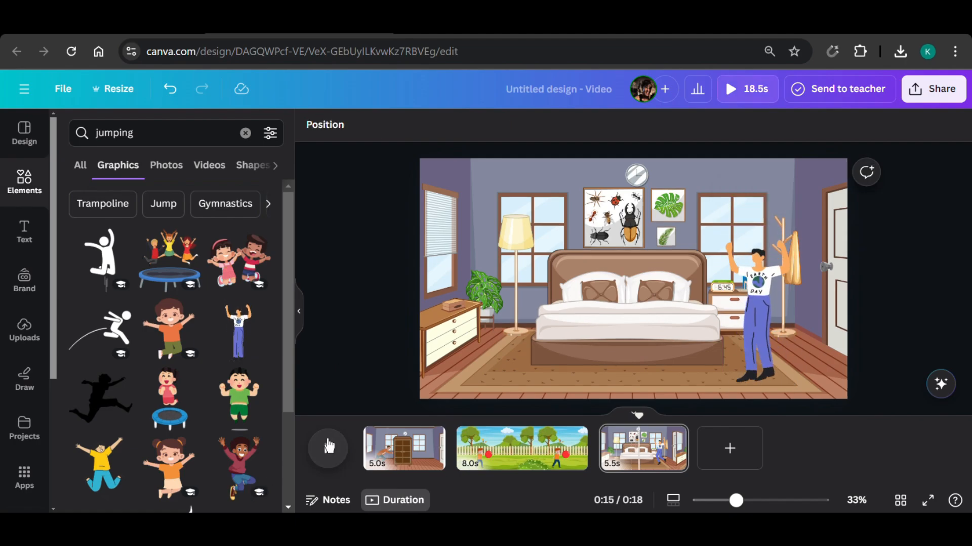
Add a fourth page, search the graphics for "room", and insert the empty teal room with two windows.
click(726, 452)
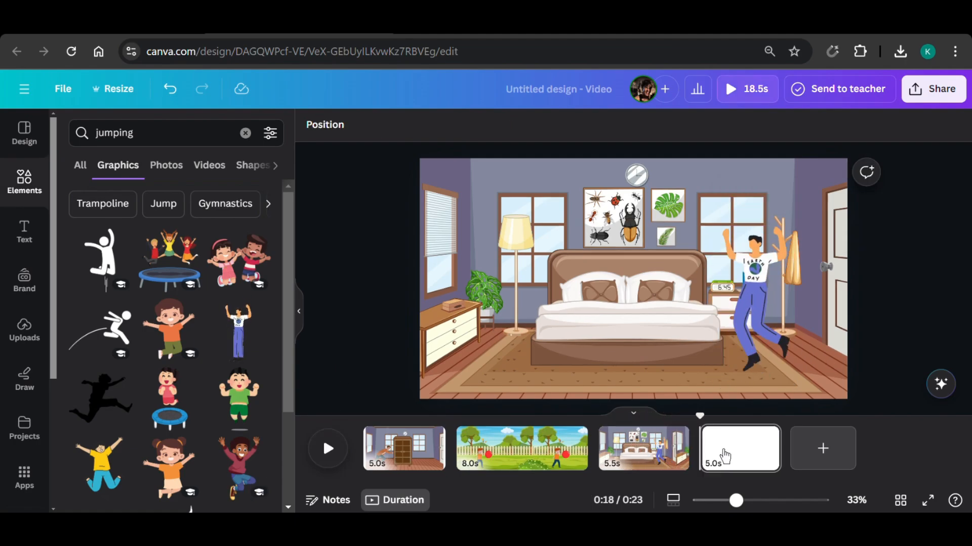
click(246, 133)
text(l)
key(BackSpace)
text(room)
key(Return)
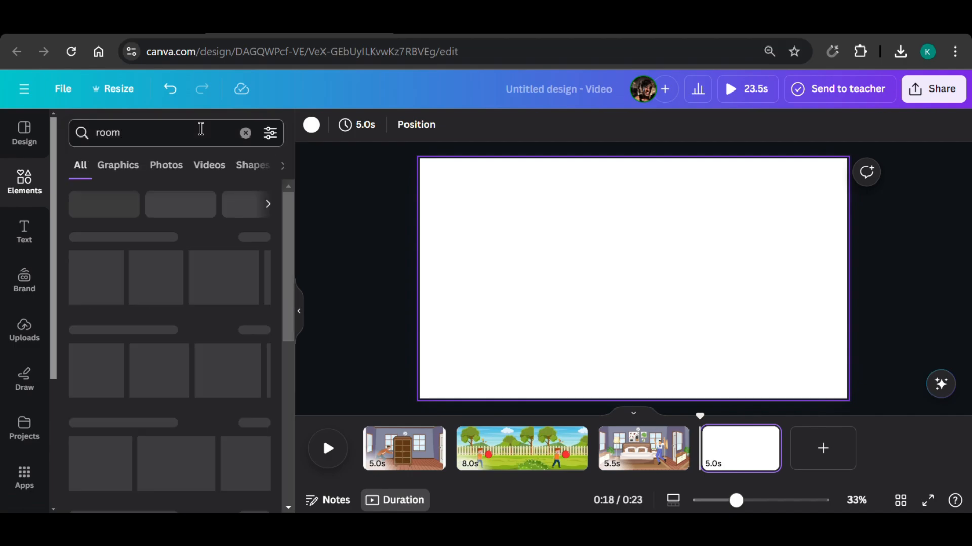
click(106, 165)
click(155, 262)
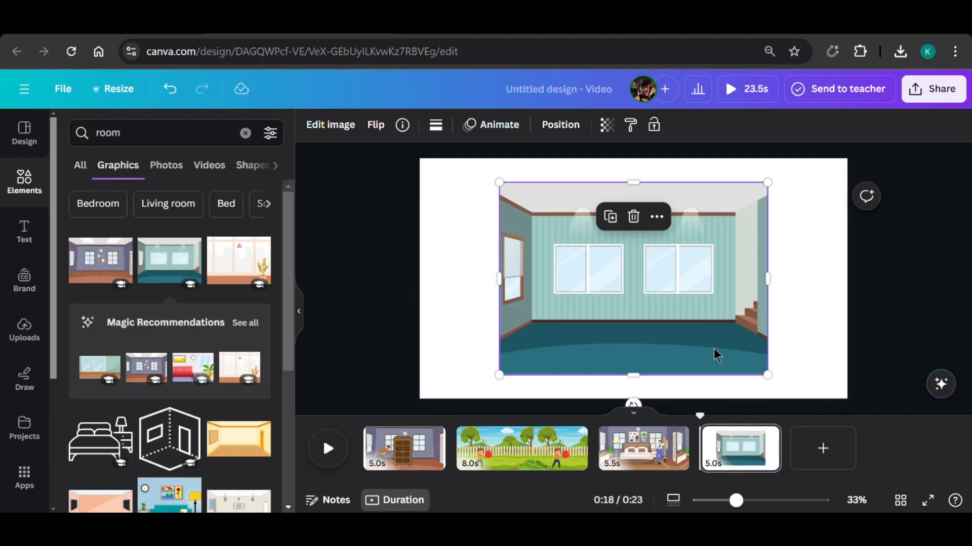
Enlarge the teal room graphic to fill the whole page and adjust its vertical position.
drag(499, 182, 419, 139)
drag(768, 374, 853, 430)
drag(793, 375, 792, 354)
Search the graphics for "cleaning", add the woman sweeping with a broom, and place her enlarged in the left half of the teal room.
triple_click(160, 133)
text(cleaning)
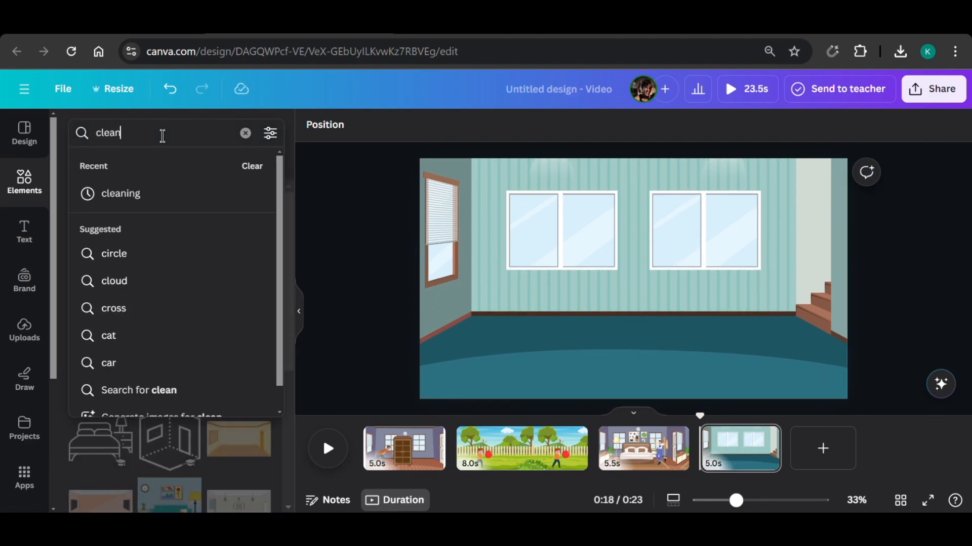
key(Return)
scroll(170, 329, down, 5)
click(100, 379)
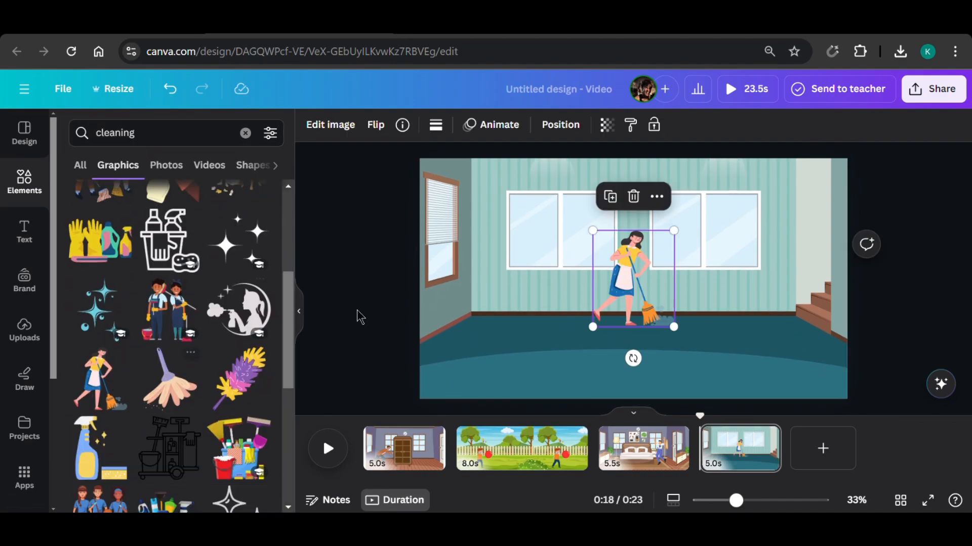
drag(677, 326, 575, 322)
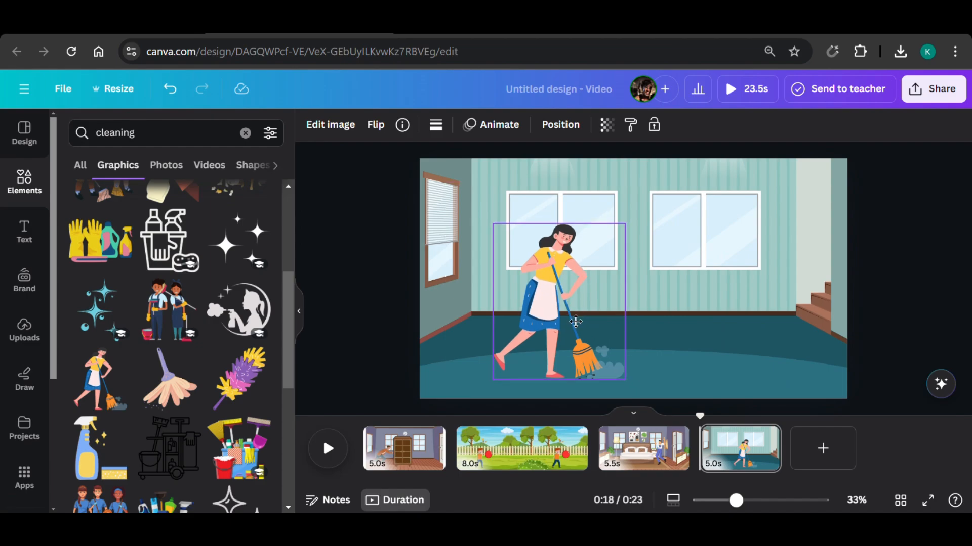
drag(493, 224, 496, 227)
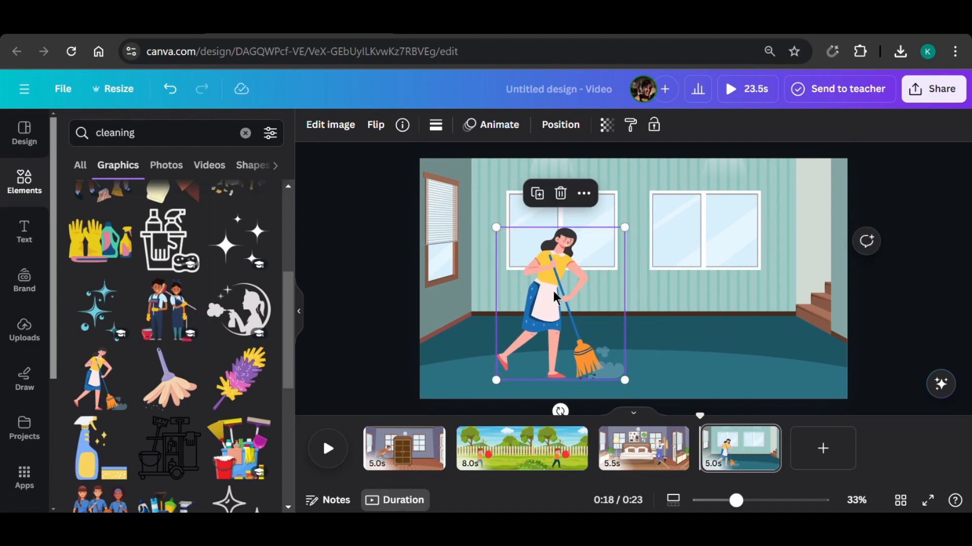
Apply the Wiggle motion effect to the sweeping woman.
click(485, 125)
scroll(271, 256, down, 10)
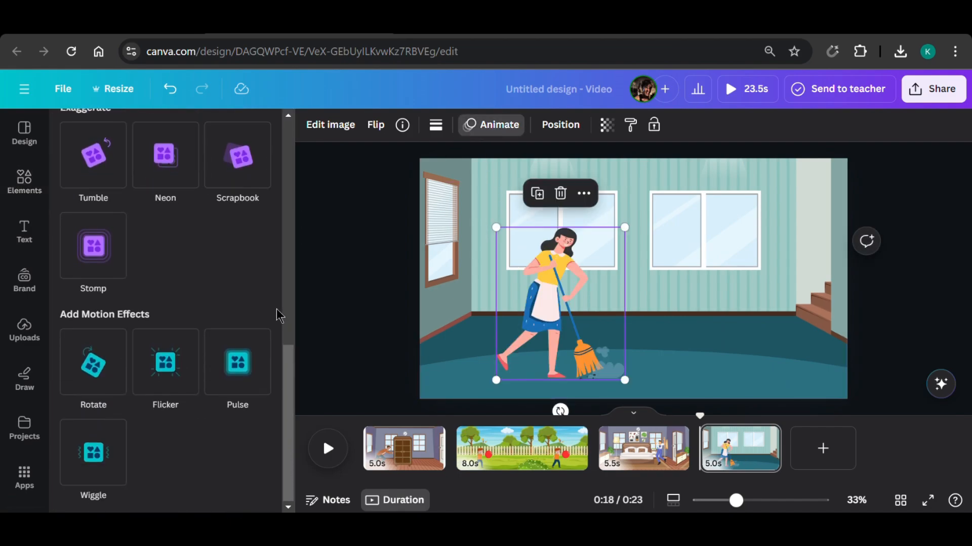
click(114, 465)
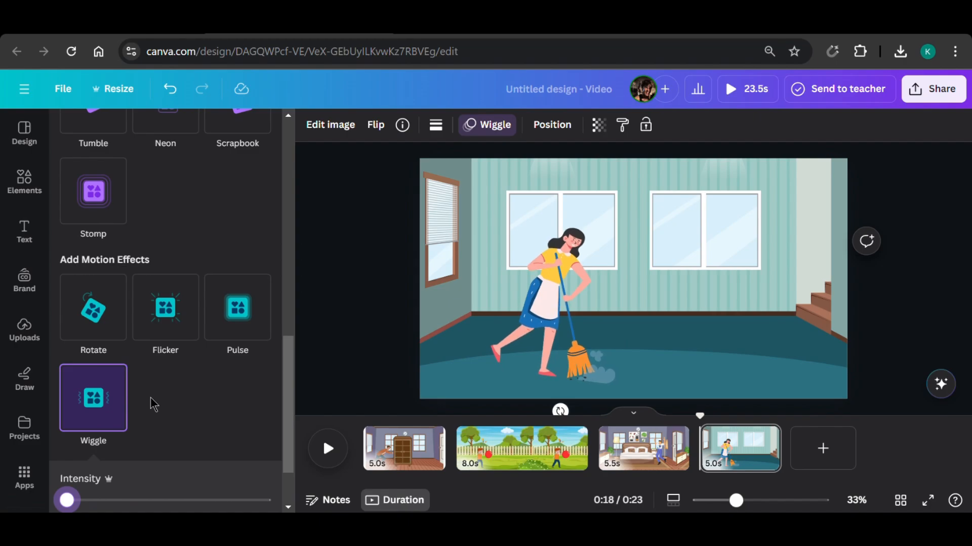
scroll(163, 386, up, 10)
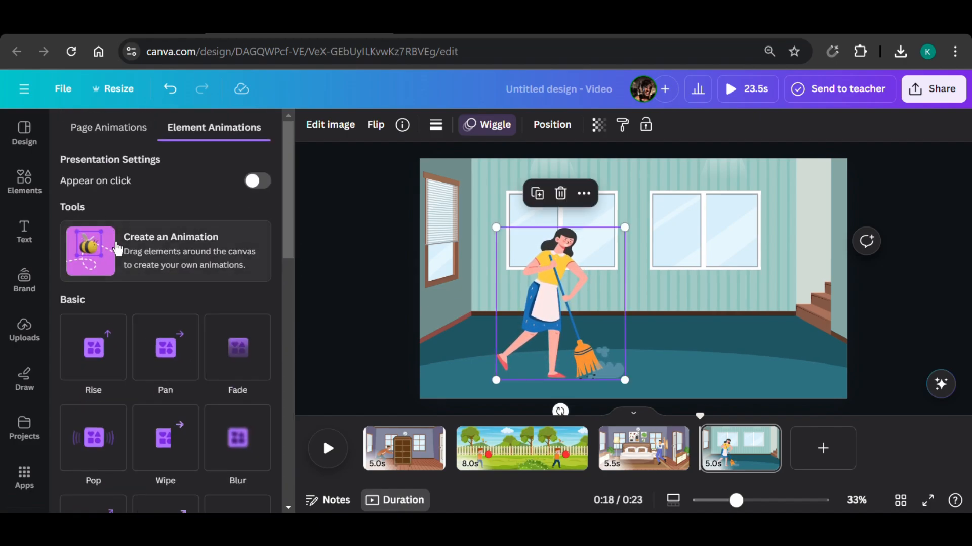
Give the sweeping woman a custom animation along a gently curved path towards the room's right side, and preview it.
click(117, 249)
mouse_move(549, 324)
mouse_down()
mouse_move(610, 306)
mouse_move(683, 319)
mouse_up()
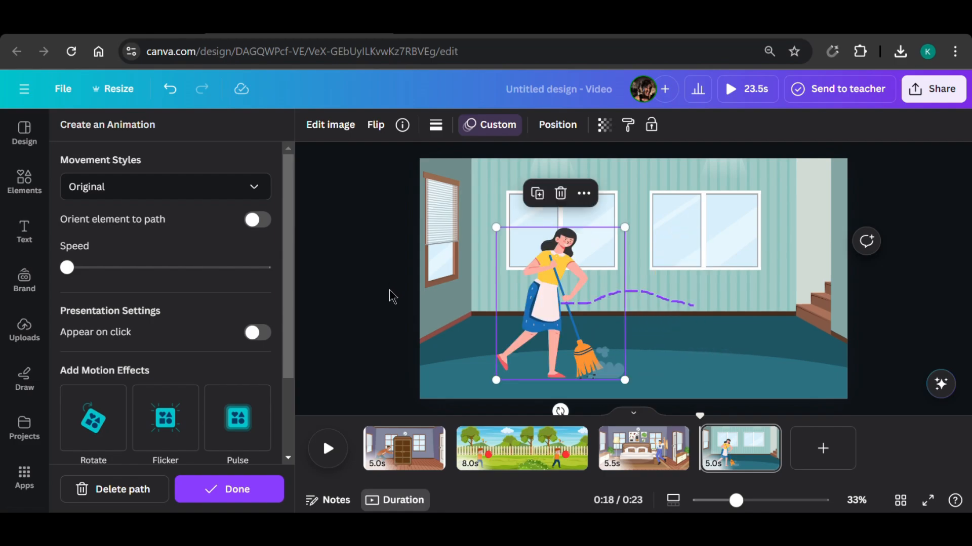
click(366, 293)
click(366, 292)
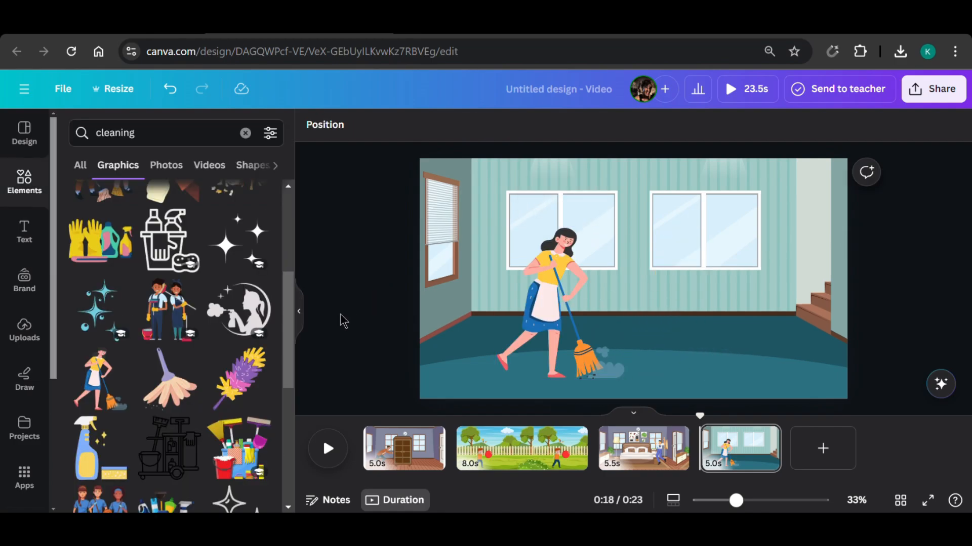
click(333, 461)
Preview the video from the first page, and add a Flow transition between each pair of neighbouring pages.
click(374, 445)
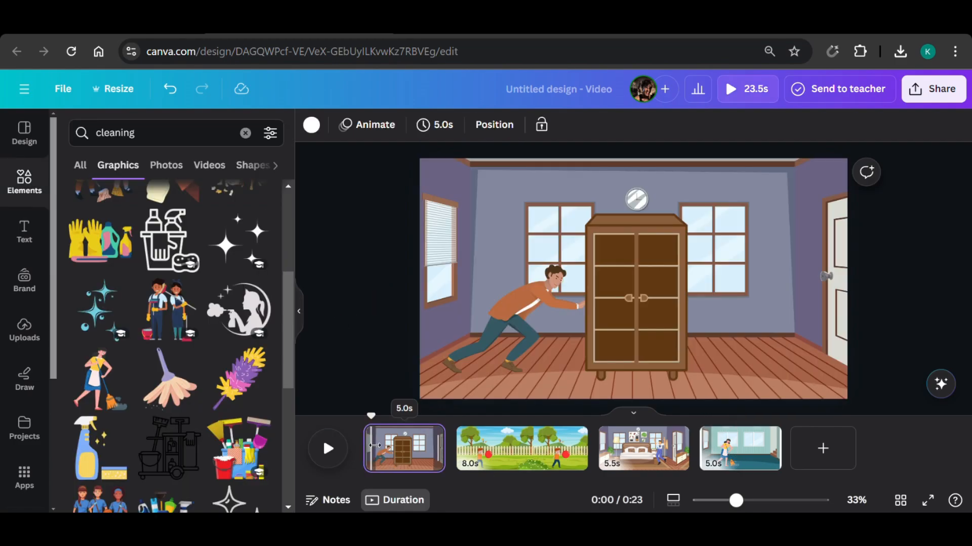
click(328, 448)
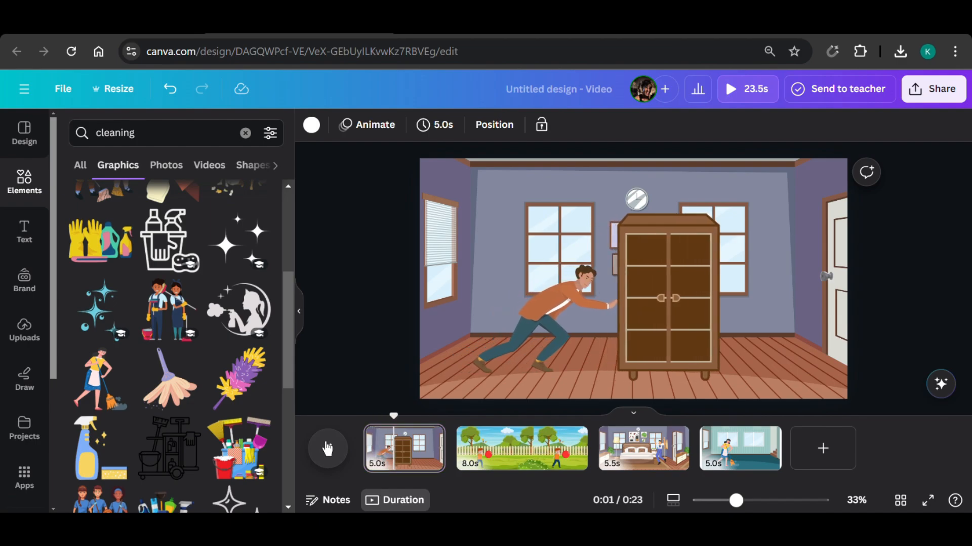
click(328, 449)
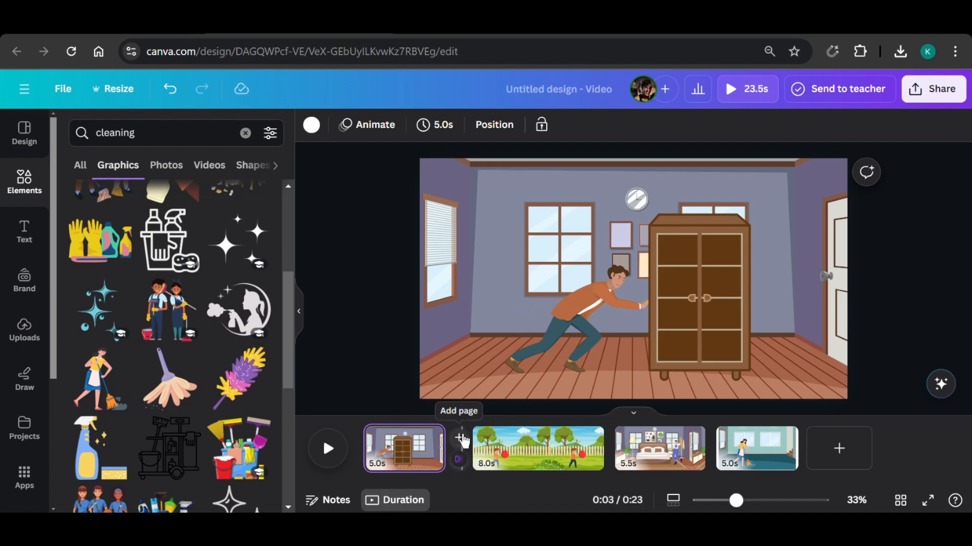
click(458, 460)
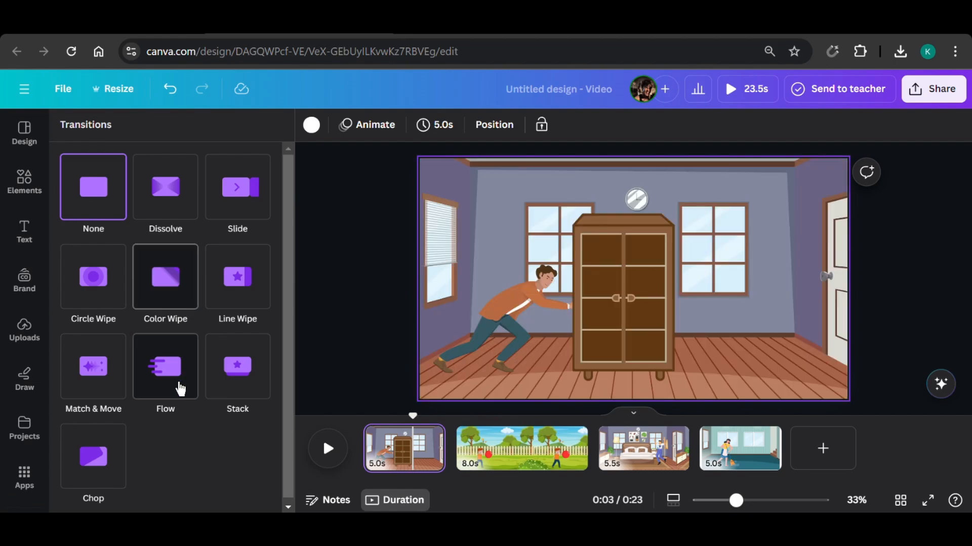
click(181, 389)
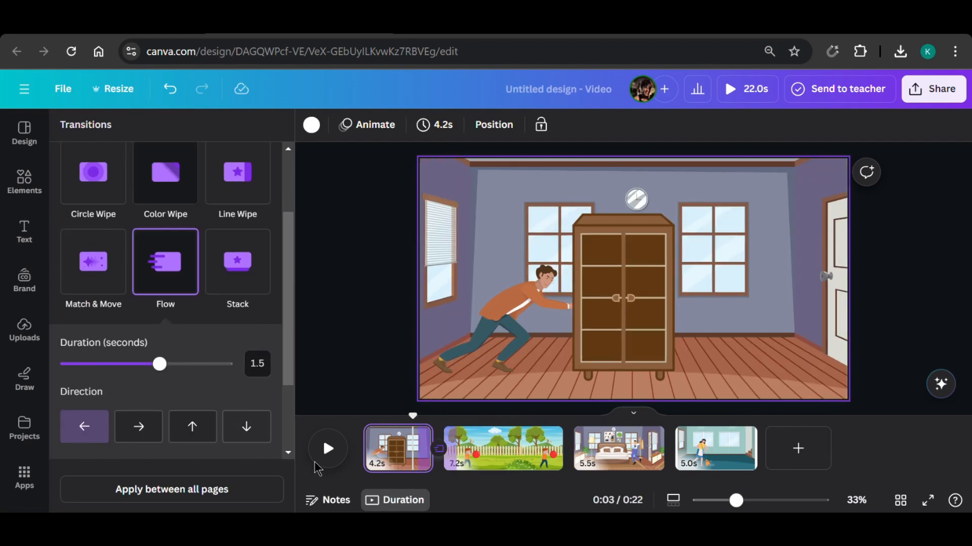
click(569, 460)
click(164, 329)
click(650, 458)
click(167, 323)
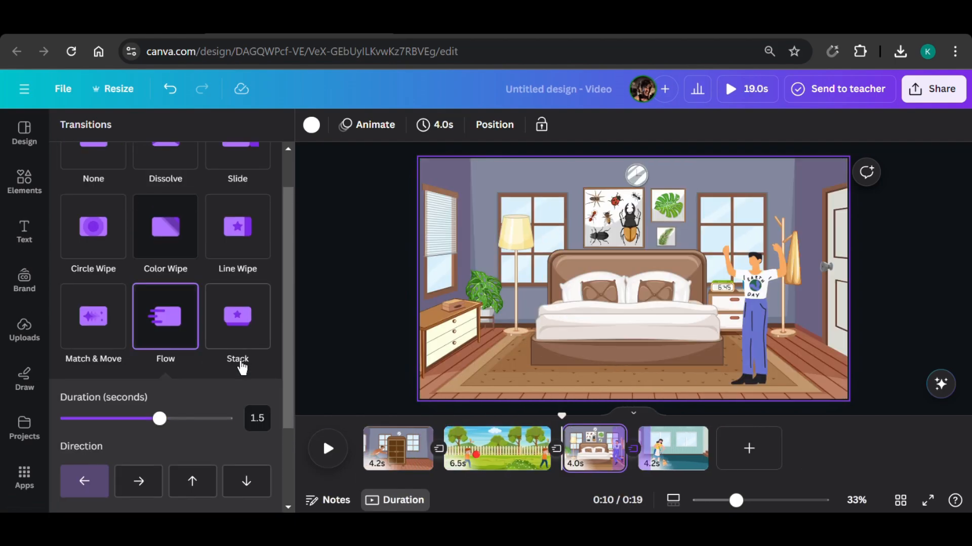
click(361, 320)
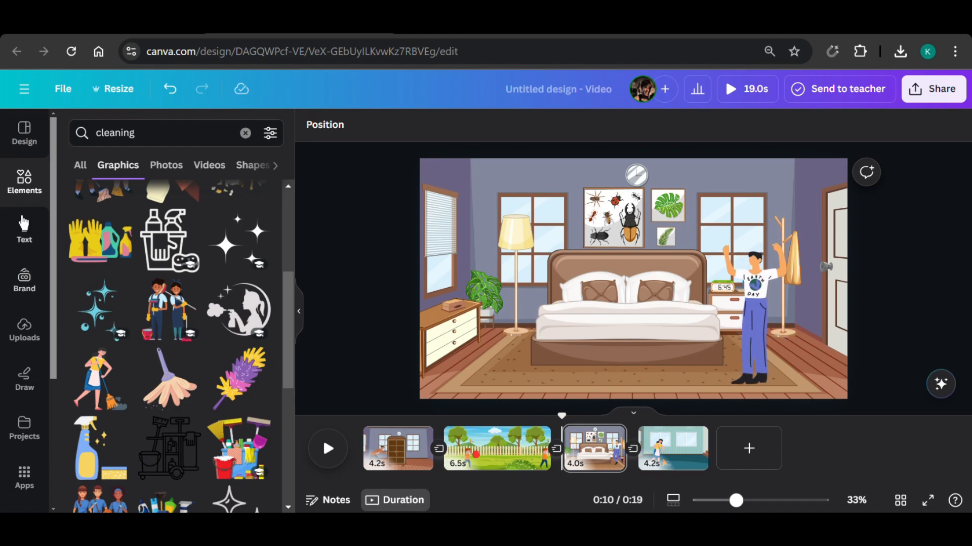
Add the uploaded IV OF SPADES audio to the timeline, adjust its start to a track length of 18.7 s, and play the video.
click(25, 332)
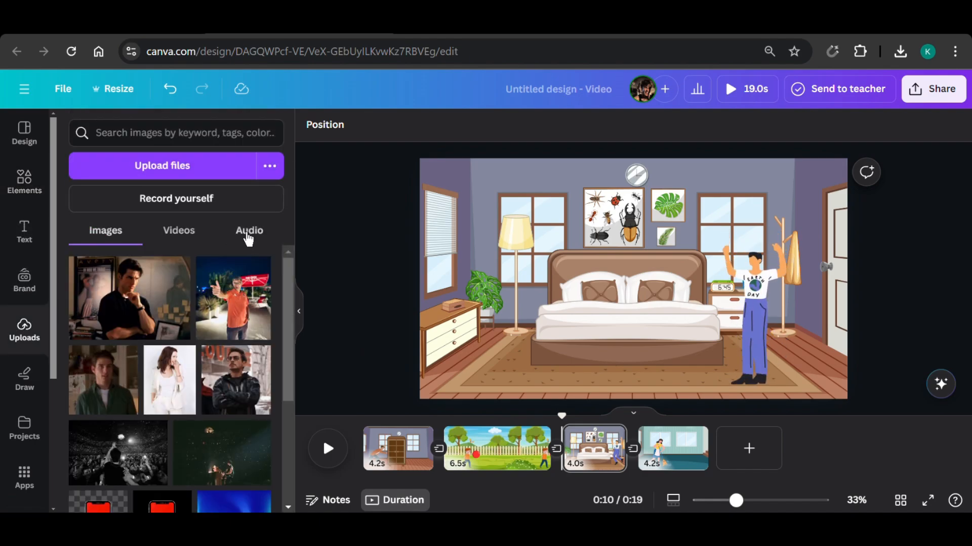
click(237, 237)
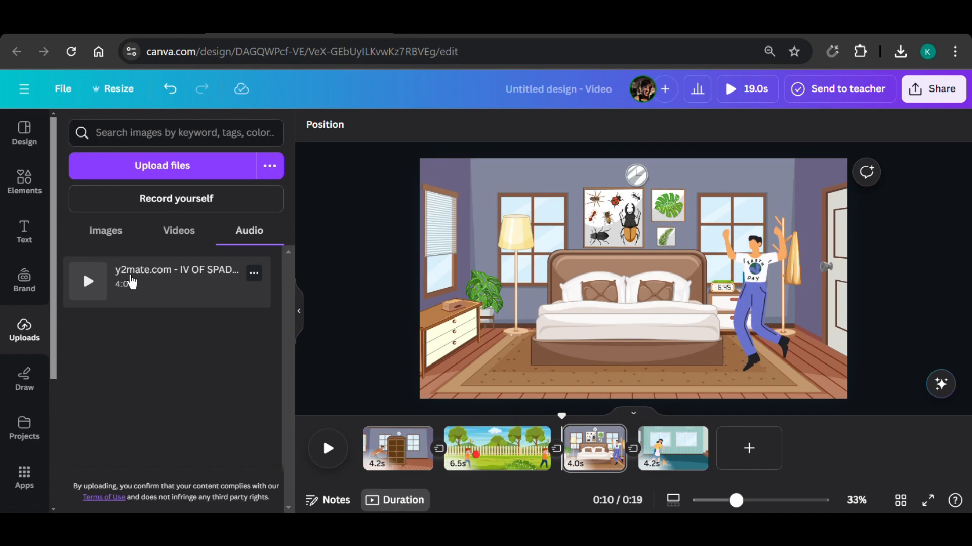
drag(131, 282, 380, 461)
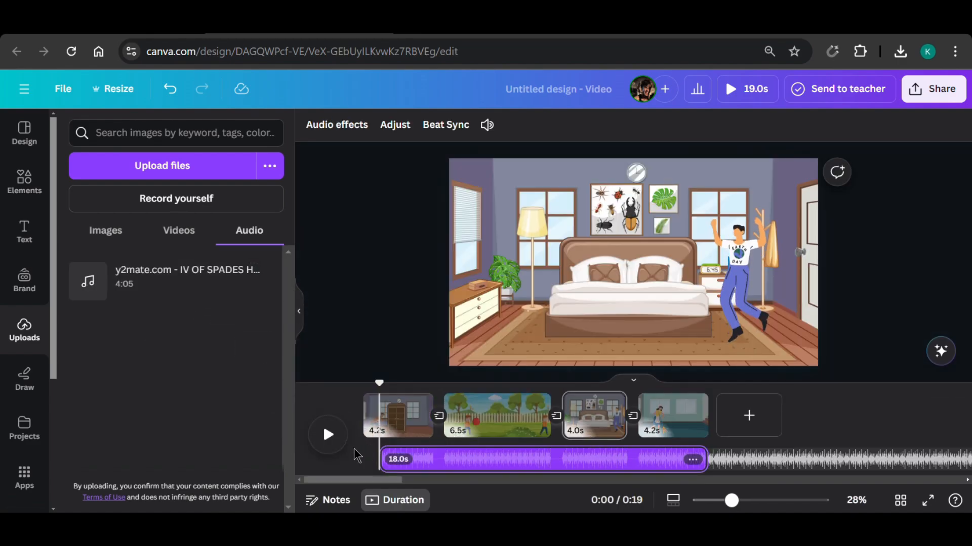
mouse_move(379, 459)
mouse_down()
mouse_move(365, 459)
mouse_move(398, 459)
mouse_up()
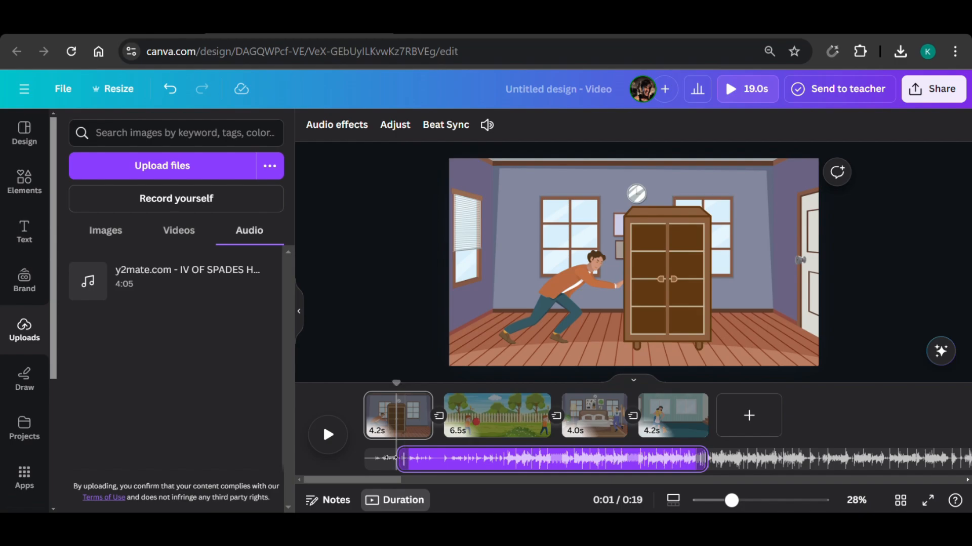
drag(389, 458, 369, 460)
click(330, 439)
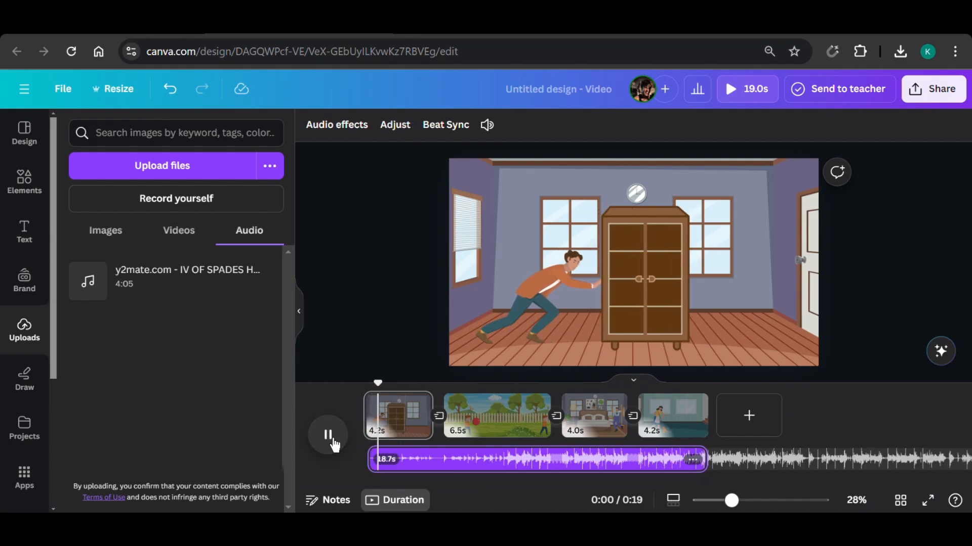
Lower the background audio track's volume to 24.
right_click(695, 462)
click(741, 402)
drag(538, 204, 504, 208)
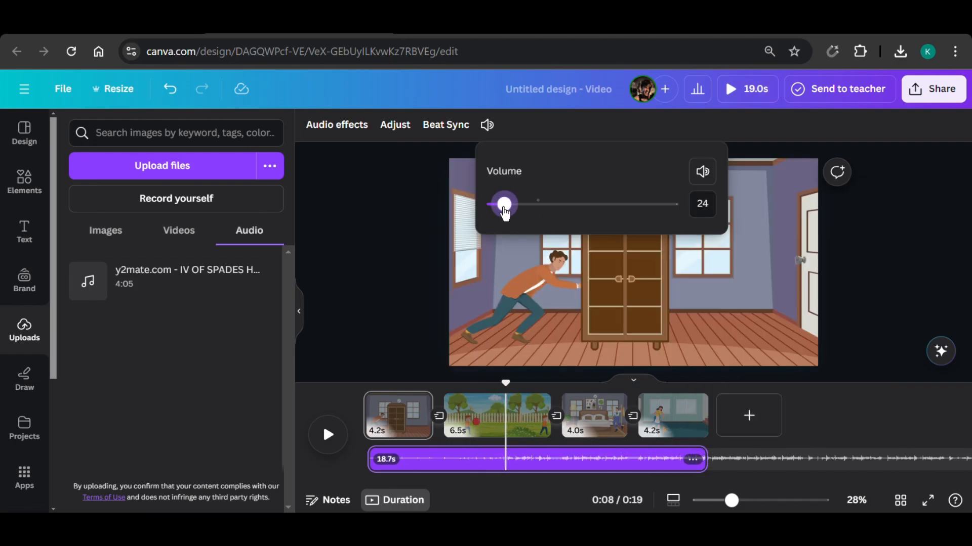
Play the video to check the background music's volume, and pause it during the room-sweeping scene.
click(328, 434)
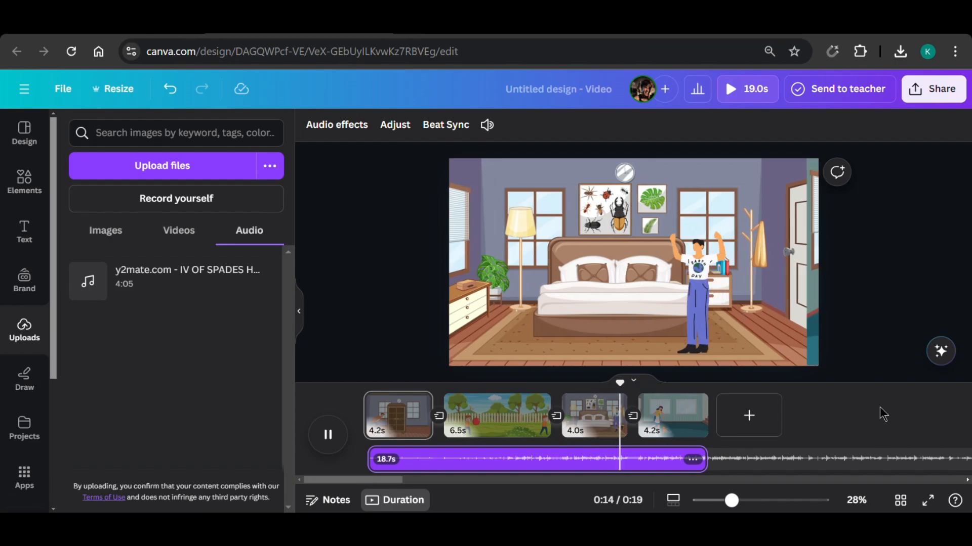
click(325, 441)
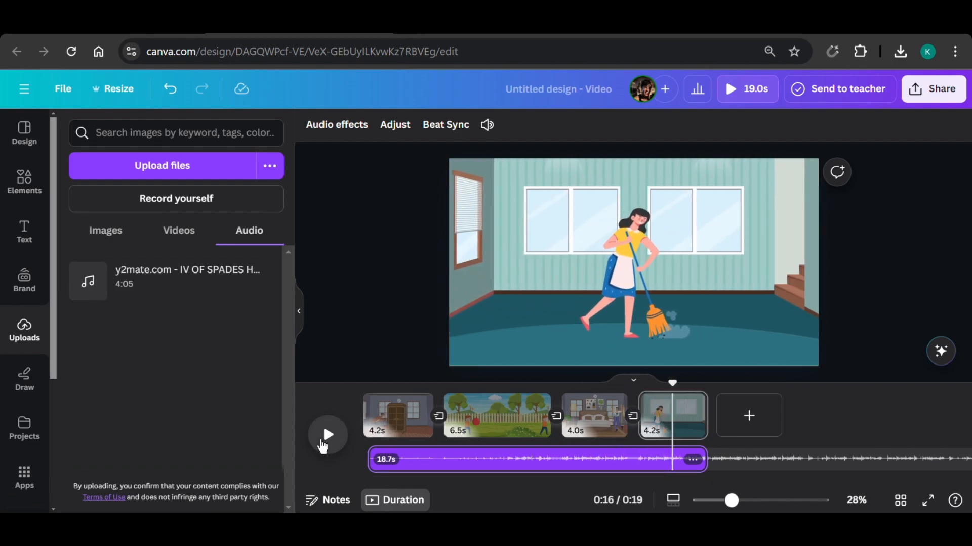
Download all pages of the design as a 1080p MP4 video, and show the browser's recent download history.
click(934, 95)
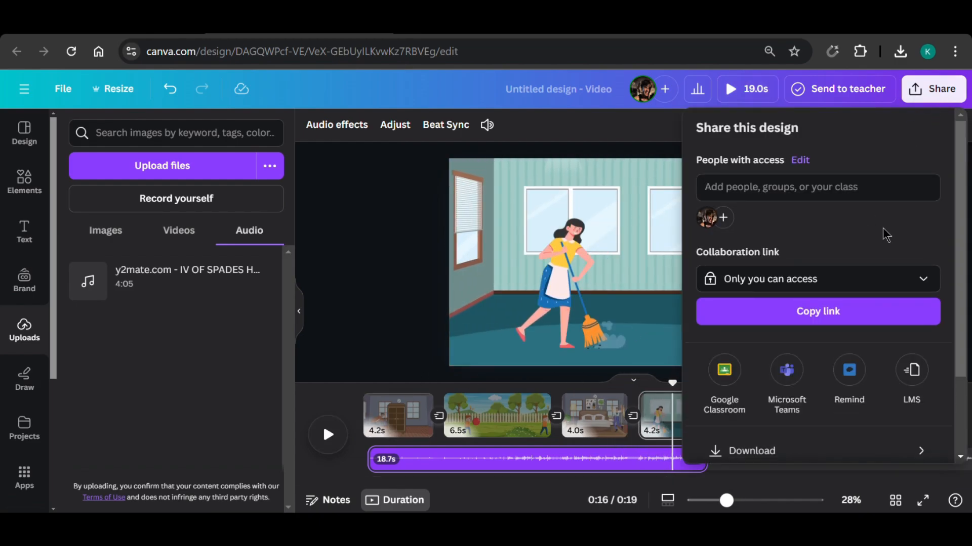
scroll(882, 234, down, 2)
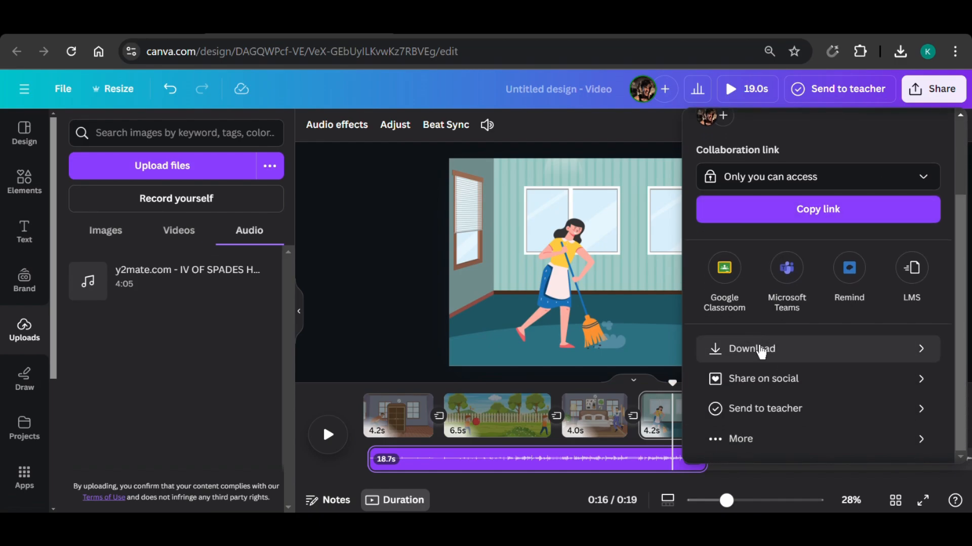
click(758, 348)
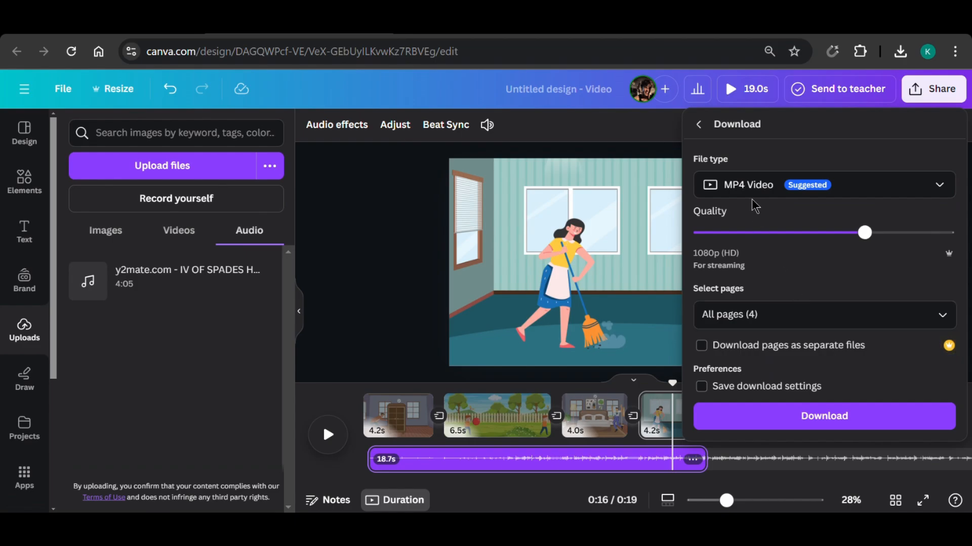
click(809, 421)
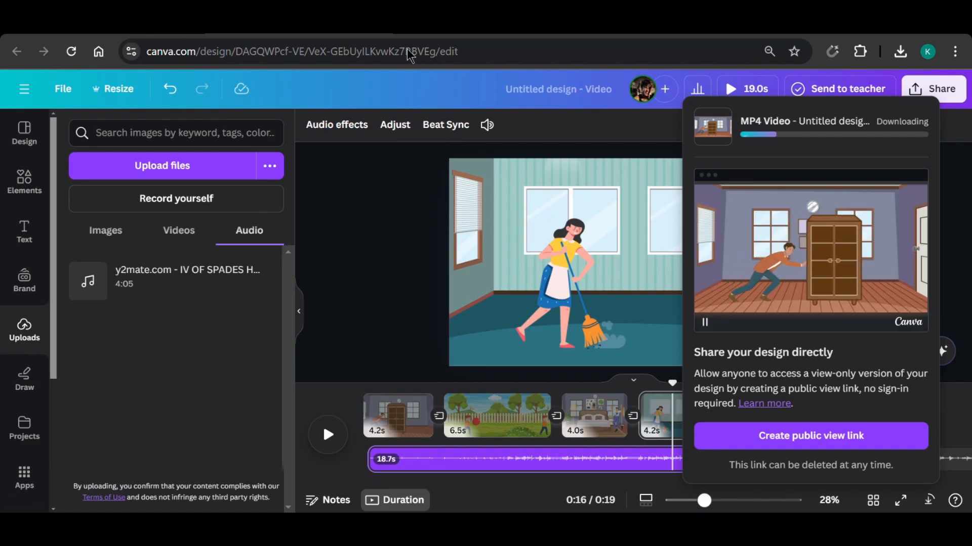
click(904, 53)
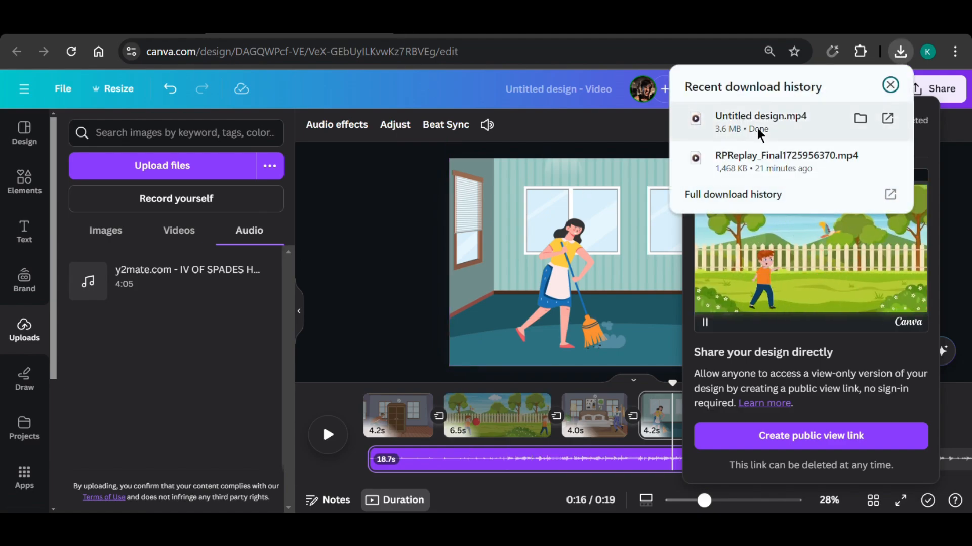